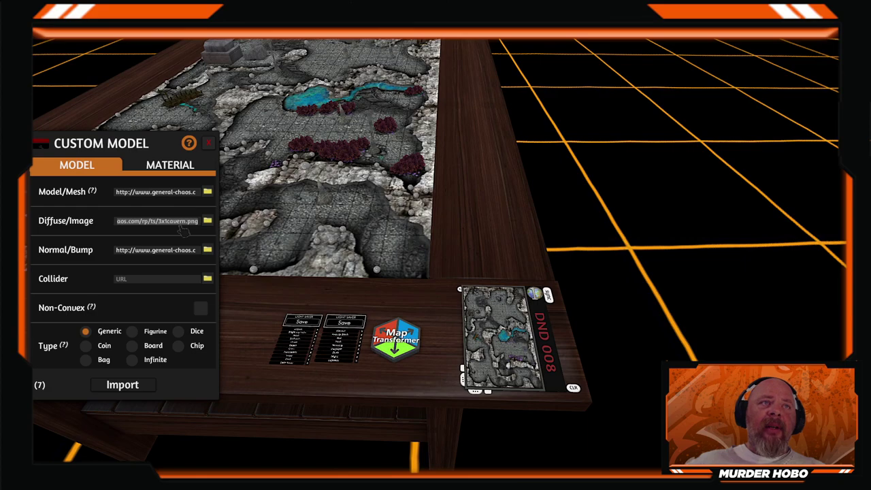
Inspect the Diffuse/Image and Normal/Bump URLs of the custom model to identify its texture file names
left_click(167, 251)
type("http://www.general-chaos.com/rp/ts/3x1cavernn.png")
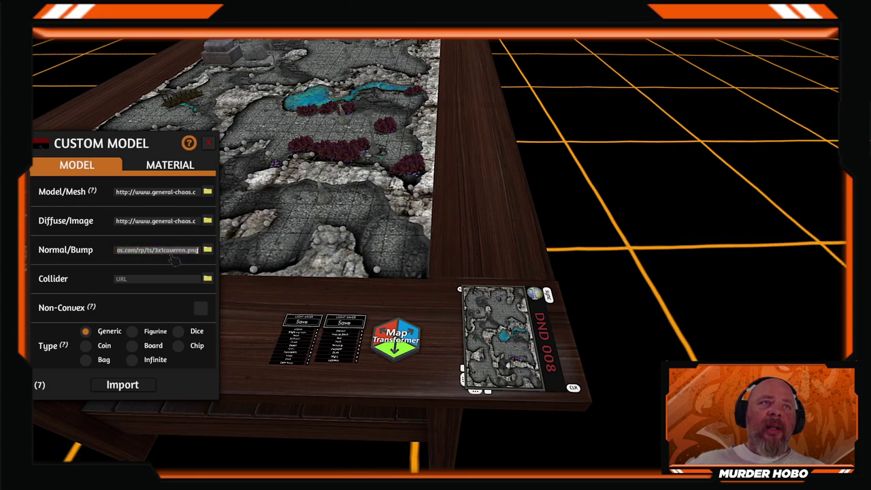
left_click(185, 227)
key("ctrl+v")
left_click(173, 251)
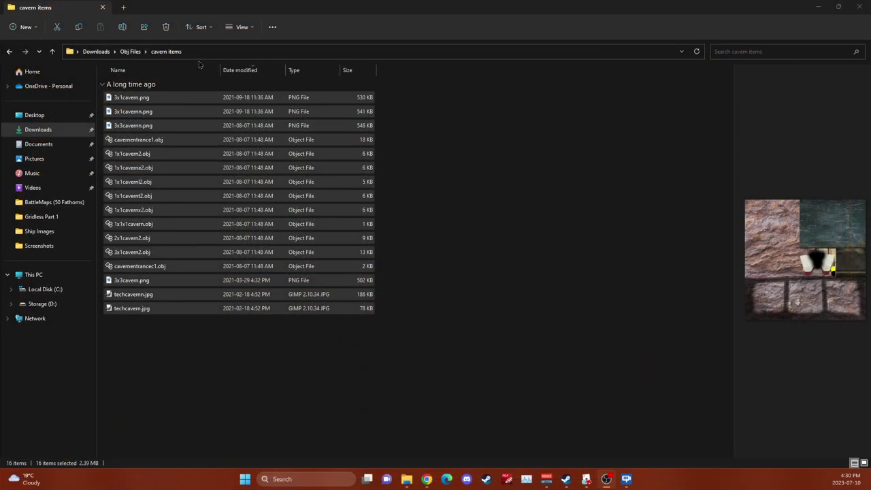
Check the Mod Save Location path for the Documents option in Tabletop Simulator's game configuration, and close the configuration
left_click(44, 144)
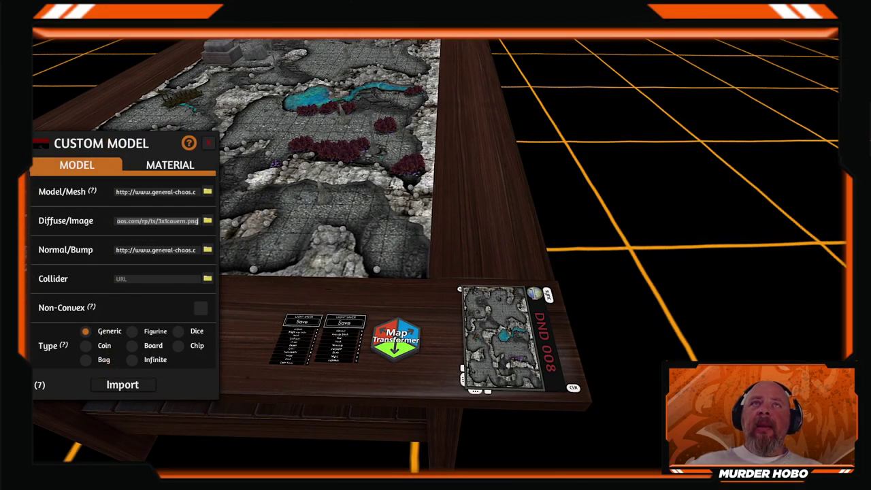
key("Escape")
key("Escape")
left_click(439, 248)
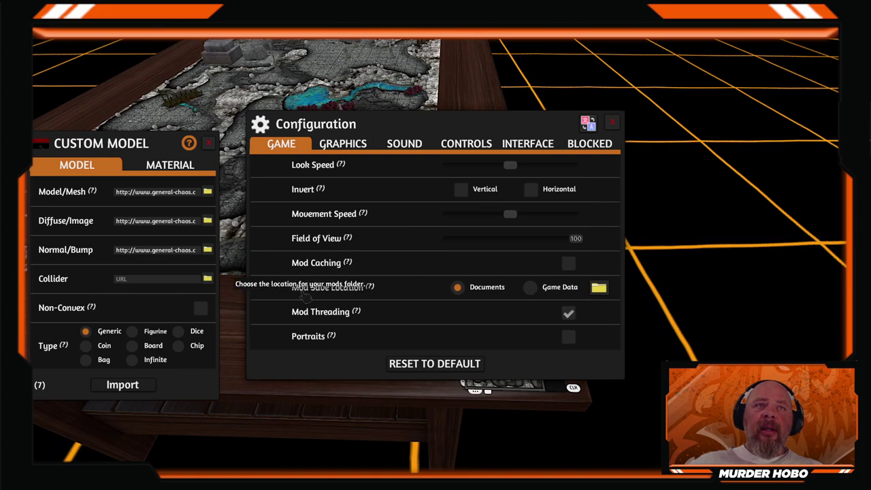
mouse_move(454, 288)
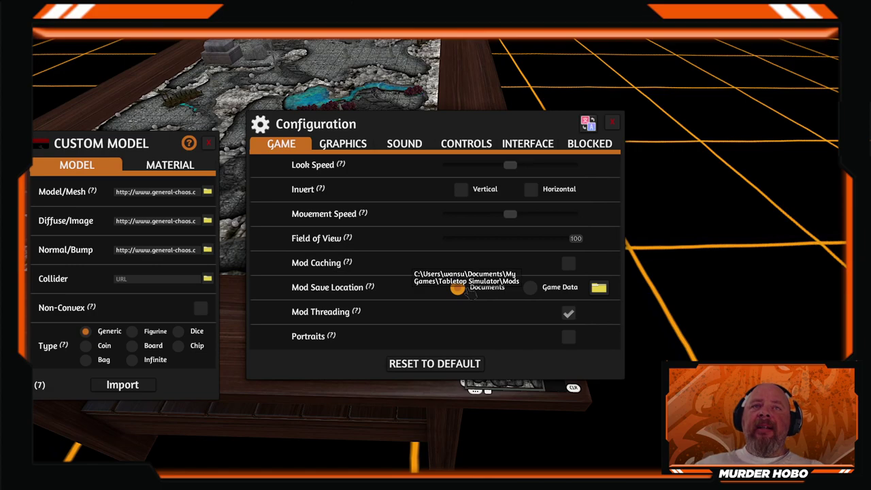
left_click(611, 123)
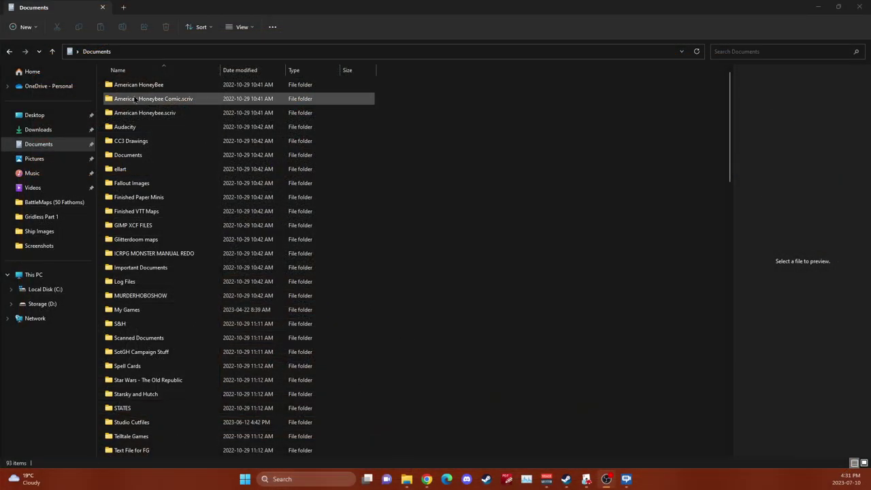
In File Explorer, open the Mods folder inside Documents > My Games > Tabletop Simulator
left_click(38, 144)
double_click(124, 315)
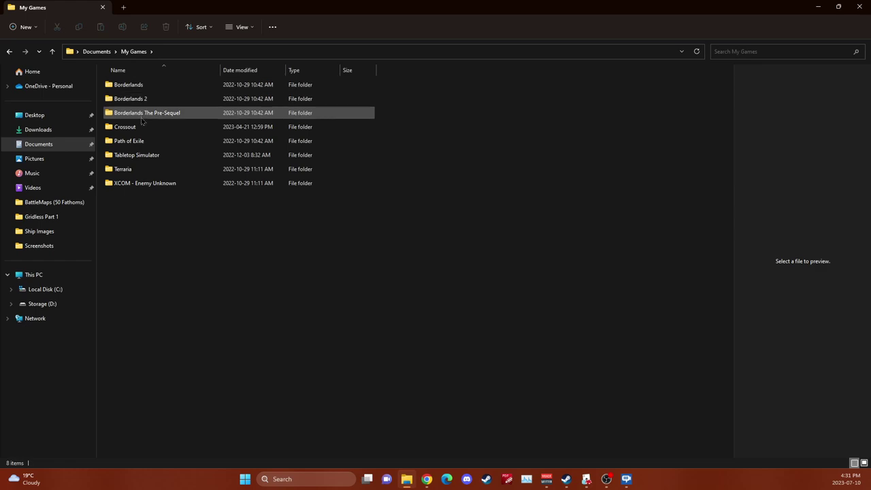
double_click(136, 155)
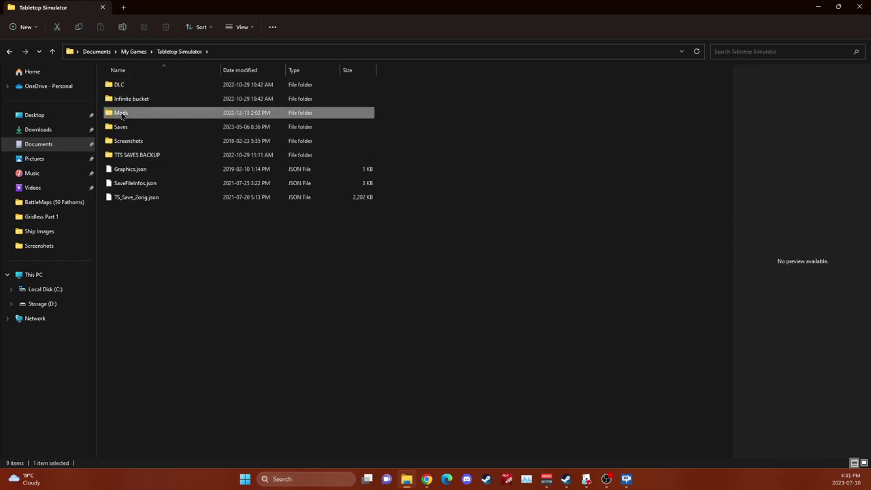
double_click(126, 115)
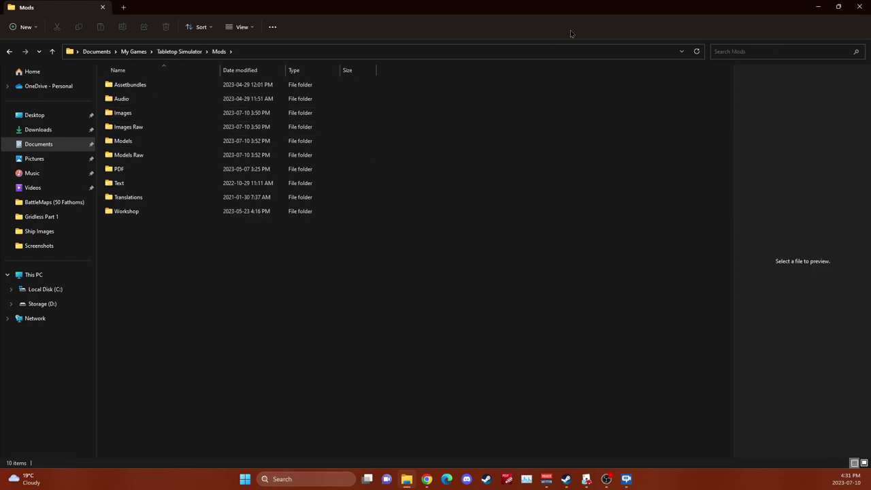
Search the Mods folder for files matching "*cavern*"
left_click(724, 51)
type("*cavern")
type("*")
key("BackSpace")
key("BackSpace")
key("BackSpace")
key("BackSpace")
key("BackSpace")
key("BackSpace")
key("BackSpace")
key("BackSpace")
type("*car")
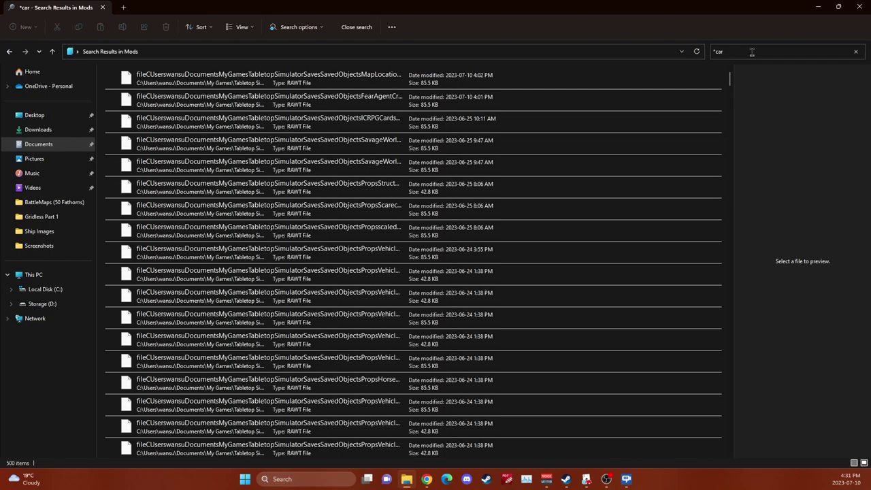
key("BackSpace")
type("vern*")
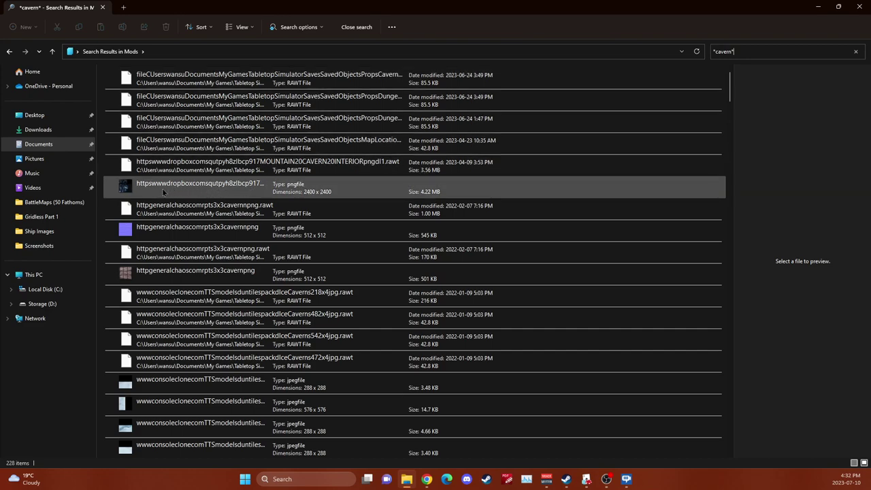
Select the Mountain Cavern Interior PNG plus the 3x3 and 3x1 cavern texture and normal-map PNGs, skipping the RAWT files
left_click(271, 195)
left_click(151, 232, "ctrl")
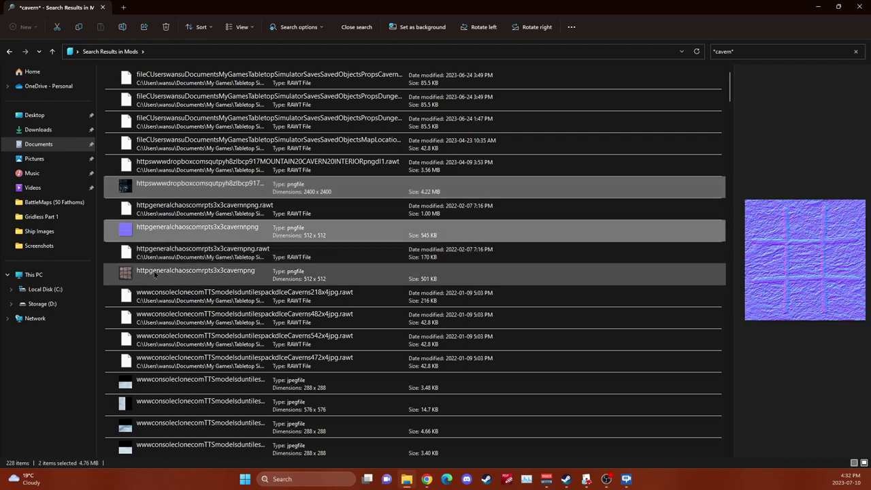
left_click(232, 275, "ctrl")
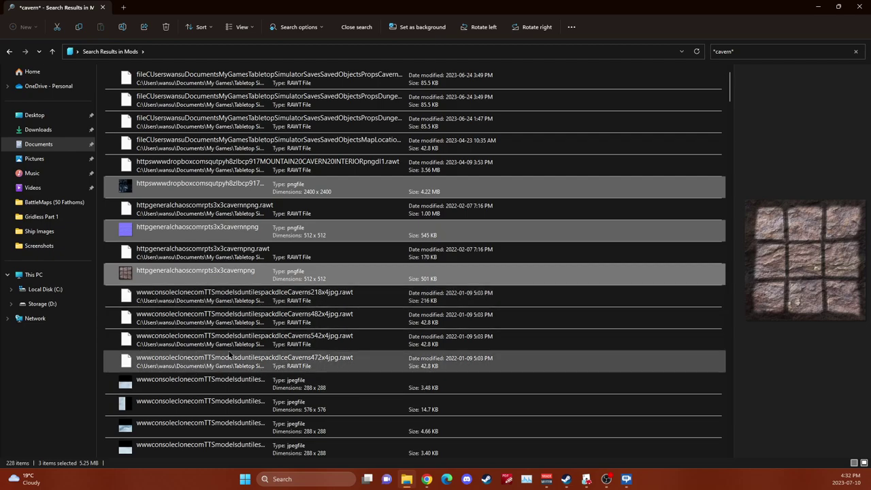
scroll(230, 355, "down", 3)
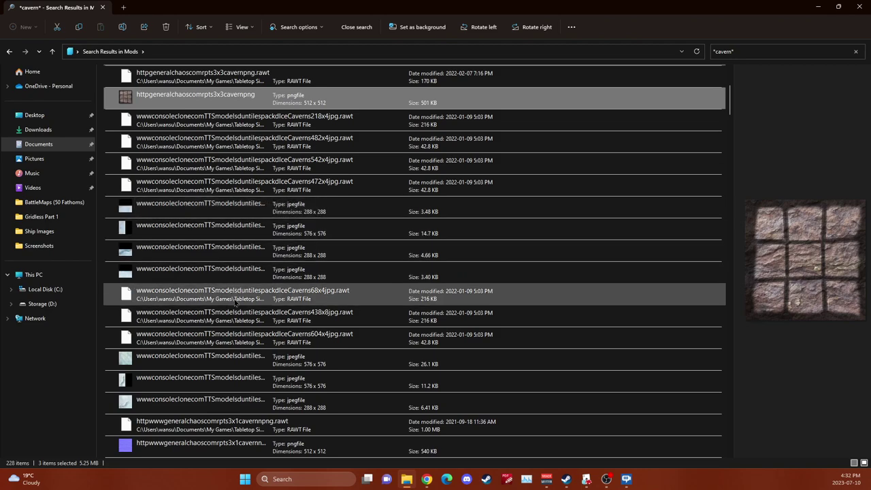
scroll(204, 347, "down", 1)
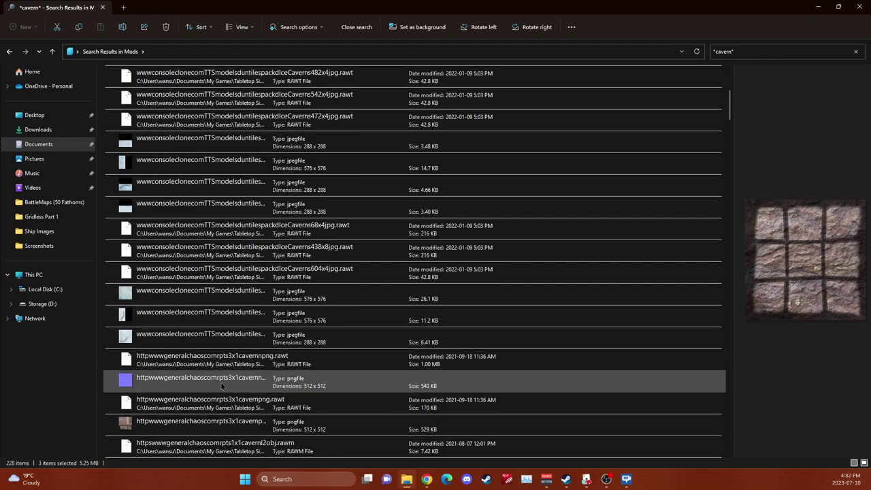
left_click(200, 381, "ctrl")
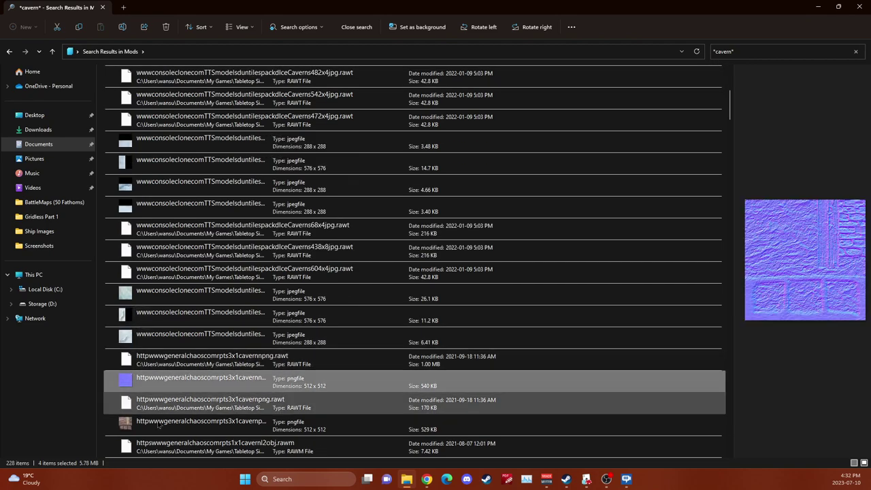
left_click(225, 432, "ctrl")
Add the OBJ files 1x1cavernl2, 2x1cavern2, 1x1cavernt2, 1x1x1cavern, 3x1cavern2, 1x1caverne2 and 1x1cavern2 to the selection
scroll(207, 428, "down", 3)
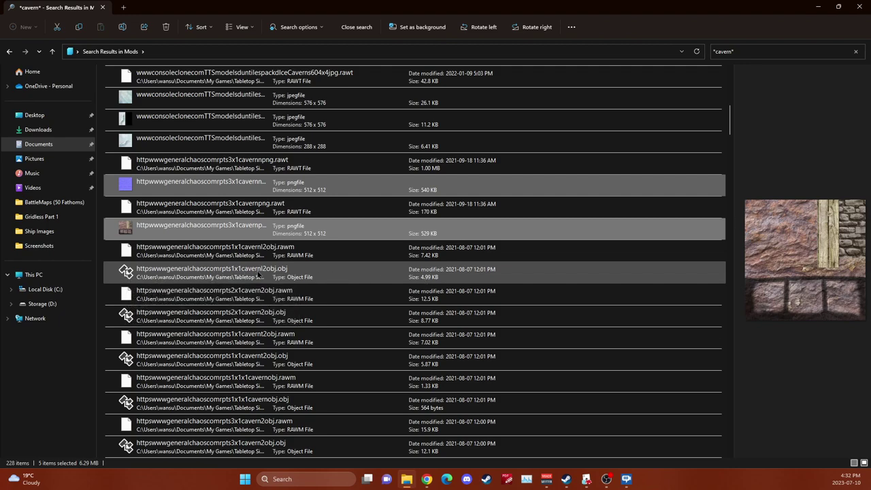
left_click(254, 317, "ctrl")
left_click(247, 361, "ctrl")
left_click(214, 407, "ctrl")
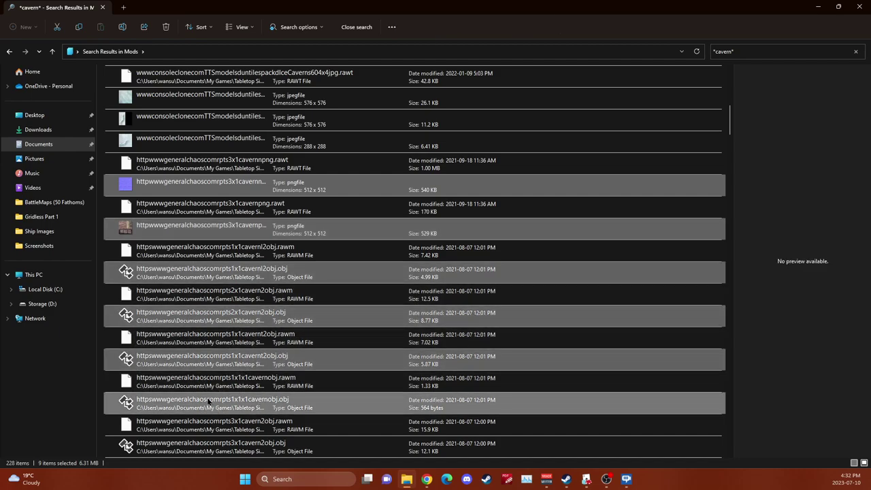
scroll(210, 404, "down", 2)
left_click(204, 314, "ctrl")
left_click(198, 364, "ctrl")
left_click(204, 403, "ctrl")
Add the https 3x1 cavern texture and normal-map PNGs, the 1x1cavernx2 OBJ and both 3x3 cavern normal-map PNGs to the selection
scroll(213, 381, "down", 3)
left_click(213, 379, "ctrl")
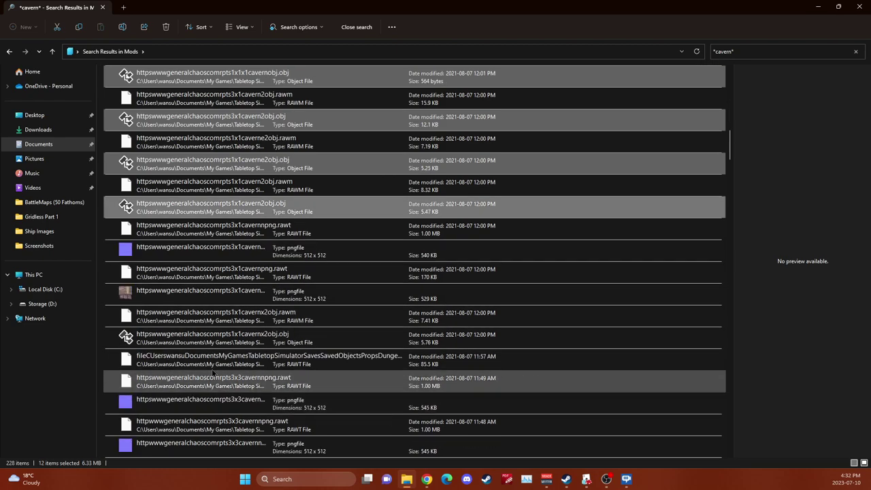
left_click(171, 253, "ctrl")
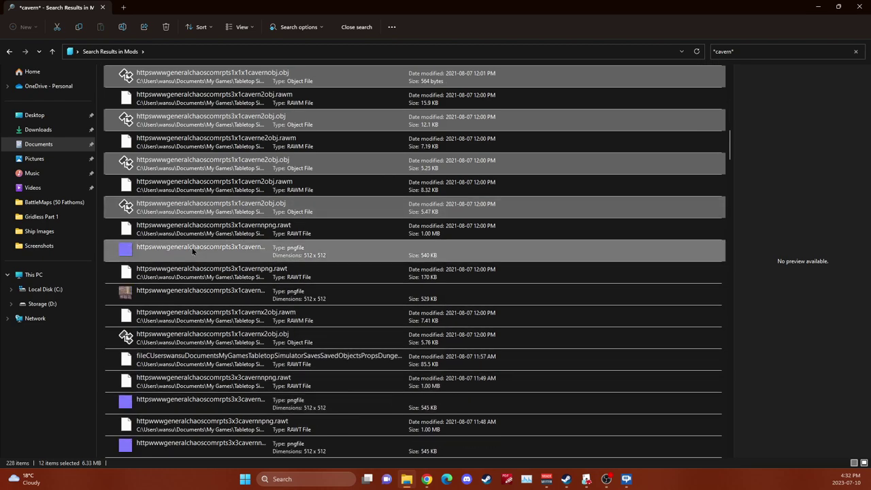
left_click(180, 294, "ctrl")
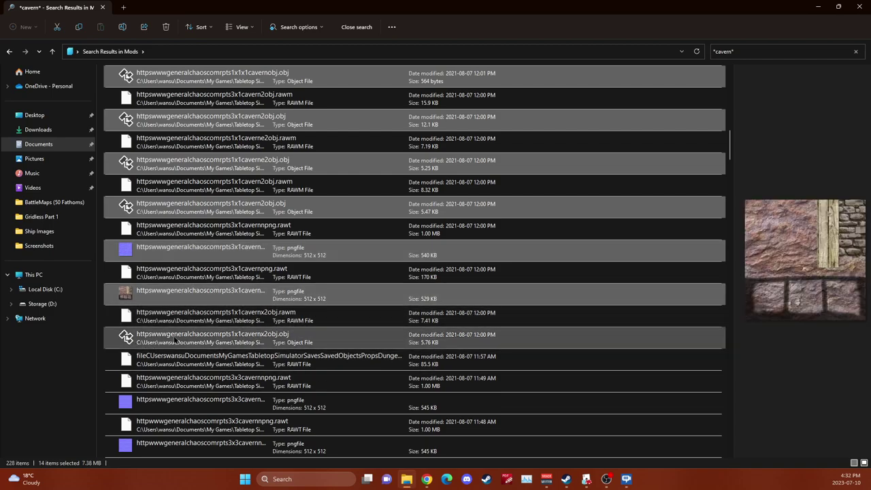
left_click(175, 338, "ctrl")
left_click(162, 403, "ctrl")
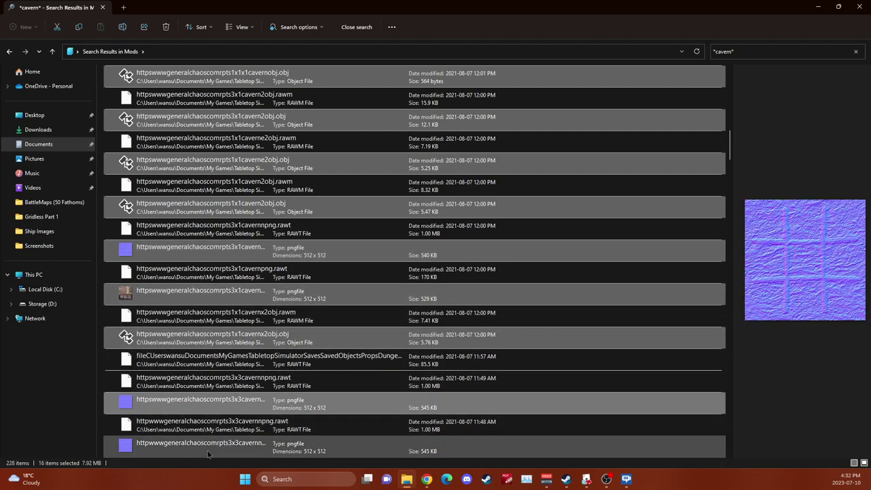
left_click(180, 447, "ctrl")
Add the remaining general-chaos cavern OBJ files to the selection, from cavernentrance1 through both cavernentrancec1 versions, leaving out the RAWM files
scroll(180, 445, "down", 5)
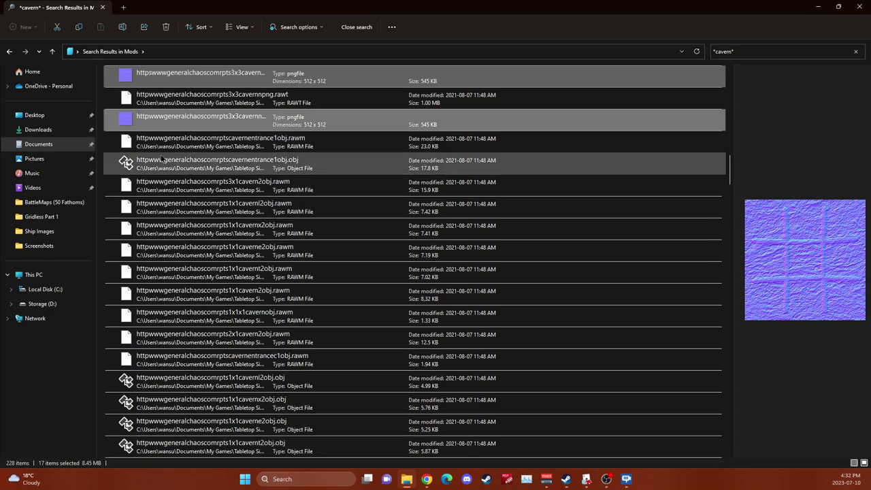
left_click(211, 162, "ctrl")
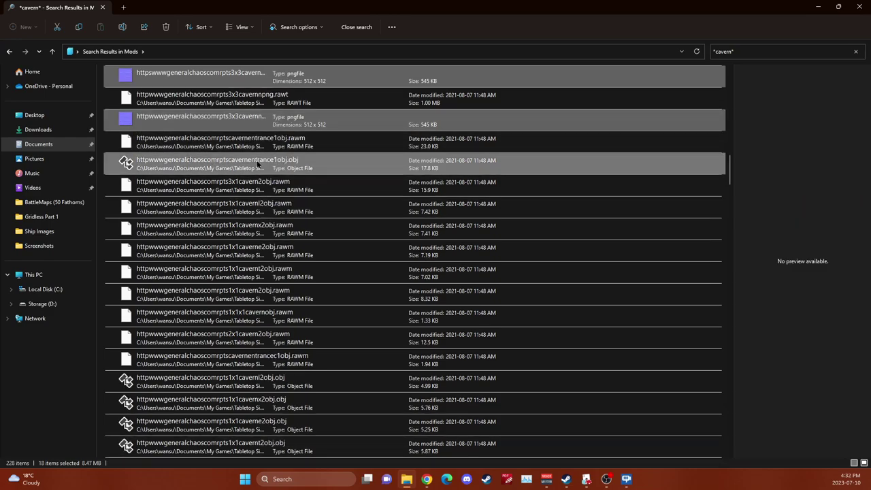
scroll(201, 381, "down", 3)
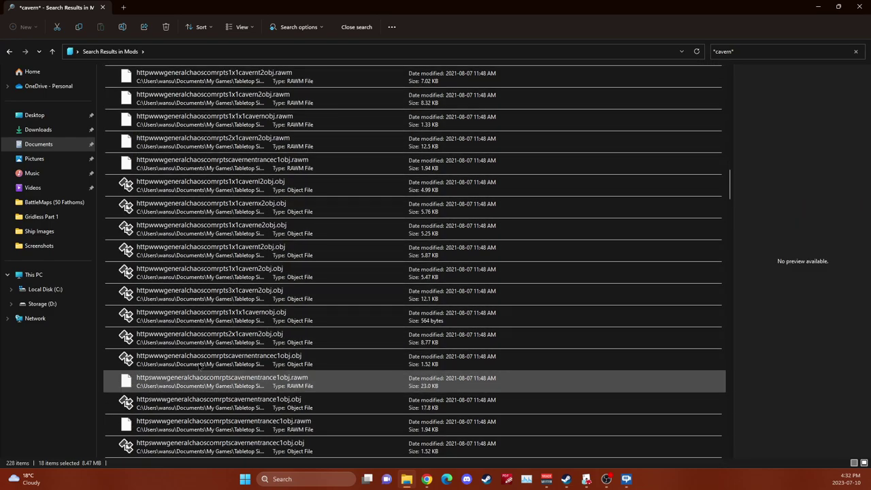
left_click(218, 187, "ctrl")
left_click(211, 207, "ctrl")
left_click(193, 228, "ctrl")
left_click(187, 250, "ctrl")
left_click(185, 271, "ctrl")
left_click(183, 294, "ctrl")
left_click(182, 314, "ctrl")
left_click(182, 337, "ctrl")
left_click(178, 361, "ctrl")
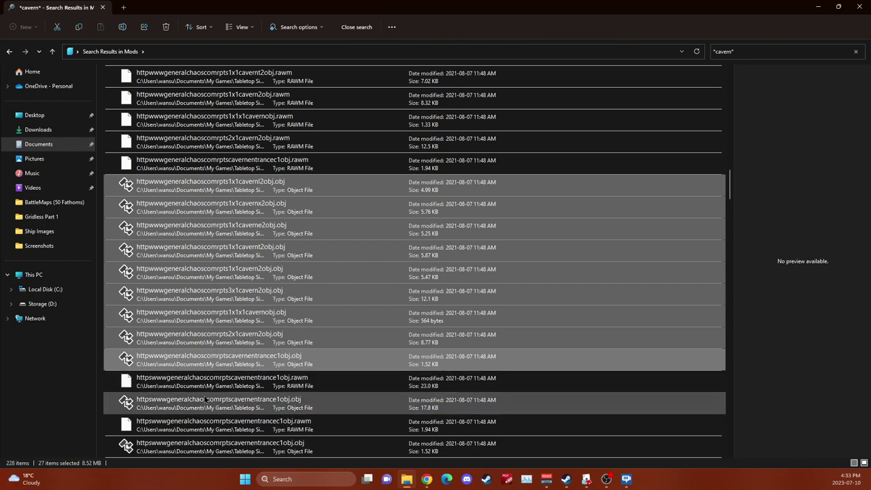
left_click(180, 404, "ctrl")
left_click(181, 449, "ctrl")
Add the 3x3 cavern texture PNG, the caverns201TTS OBJ and the techcavern normal-map JPEG, and copy all the selected files
scroll(181, 448, "down", 5)
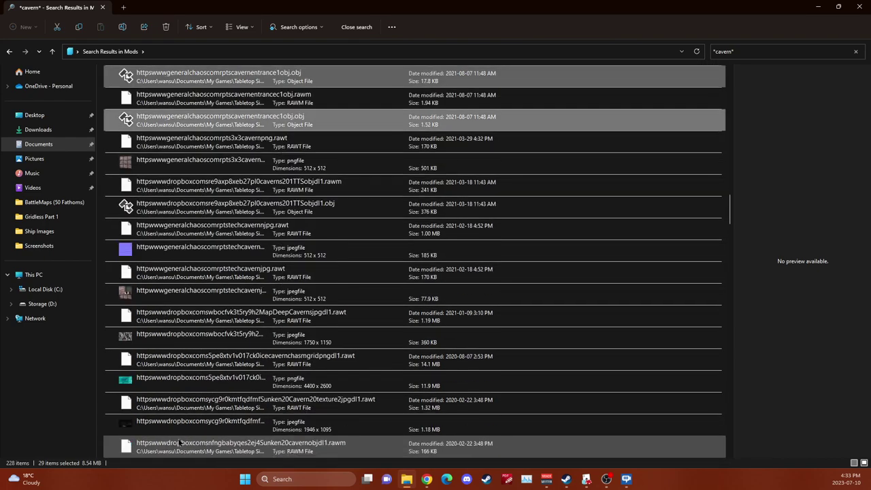
left_click(196, 167, "ctrl")
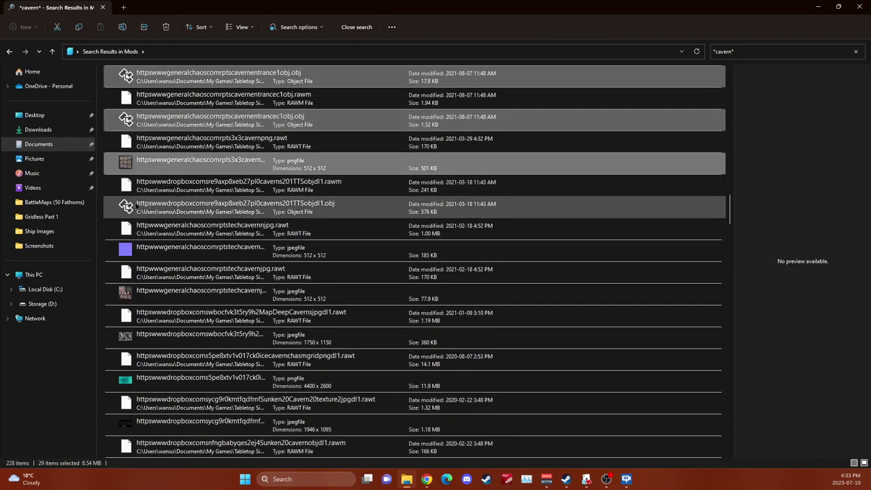
left_click(167, 207, "ctrl")
left_click(170, 252, "ctrl")
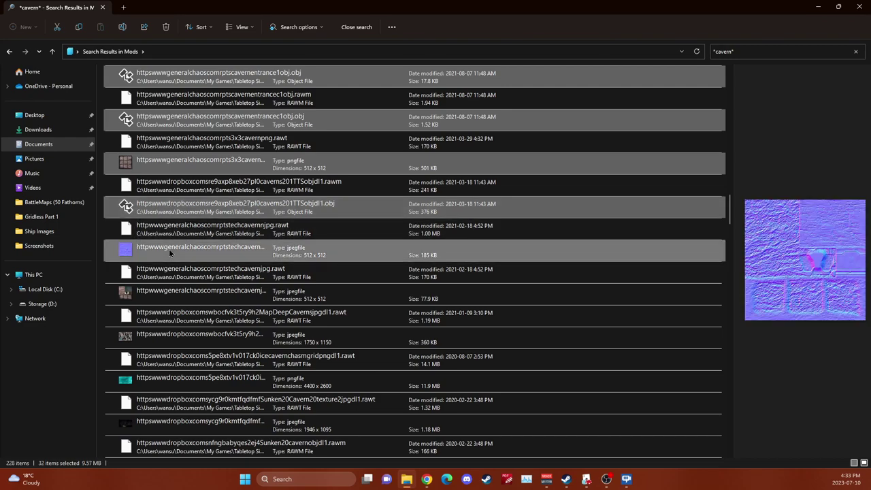
Create a folder named "cavbern" in Downloads and paste the copied cavern files into it
left_click(38, 129)
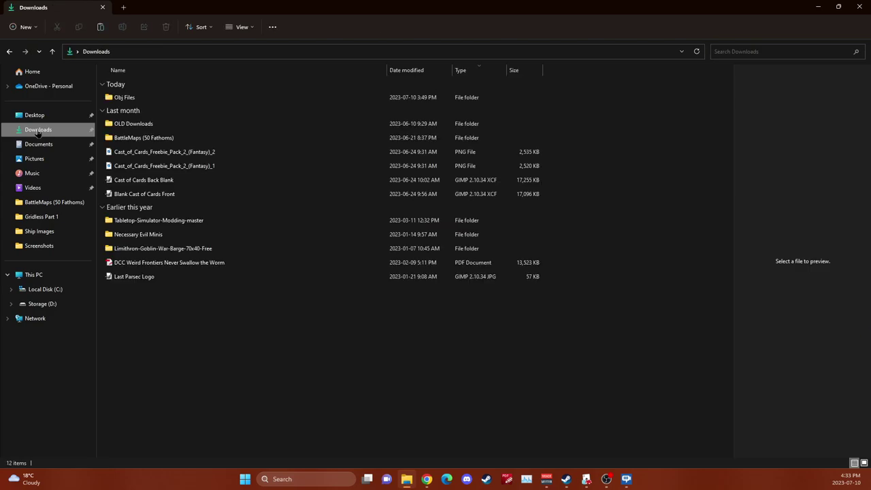
right_click(156, 332)
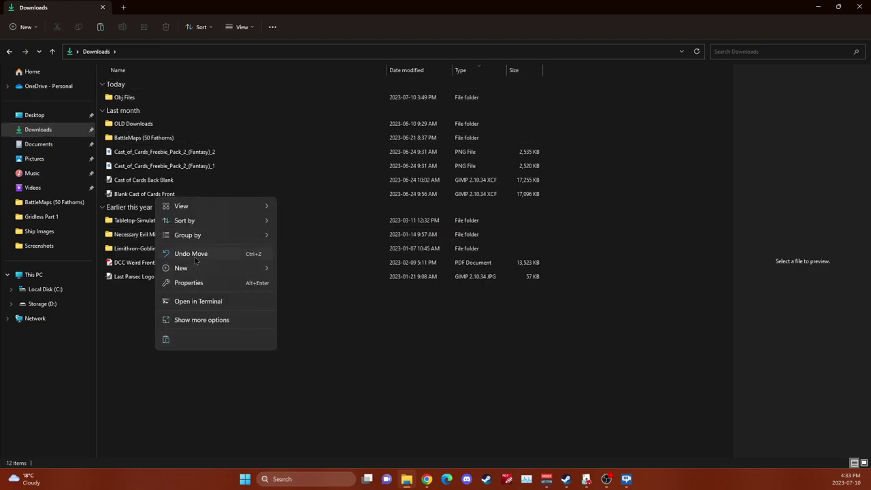
mouse_move(193, 272)
left_click(294, 270)
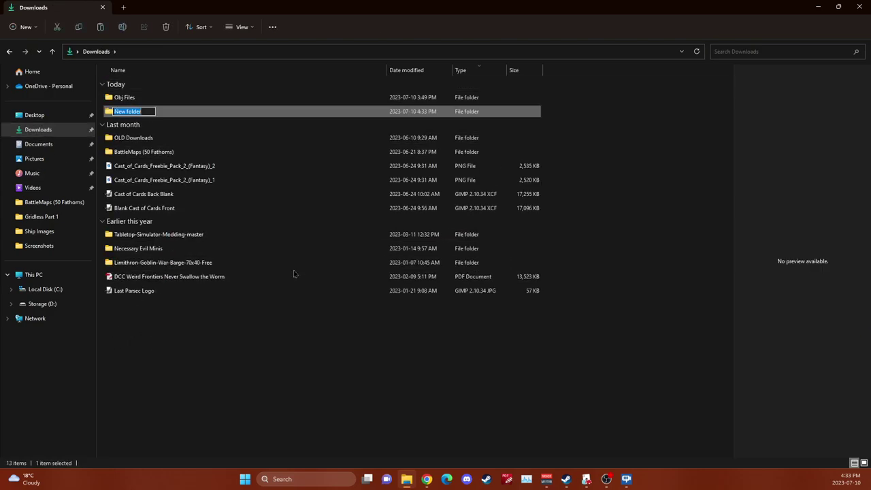
type("cavbern")
key("Return")
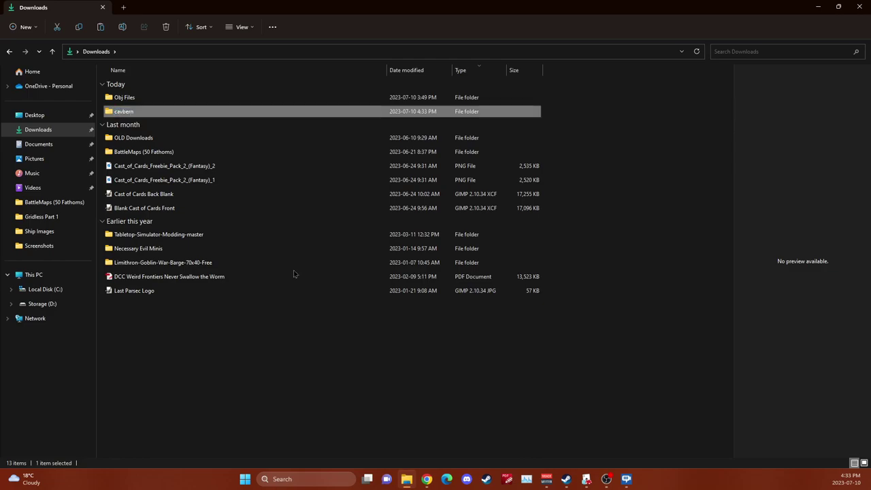
double_click(126, 112)
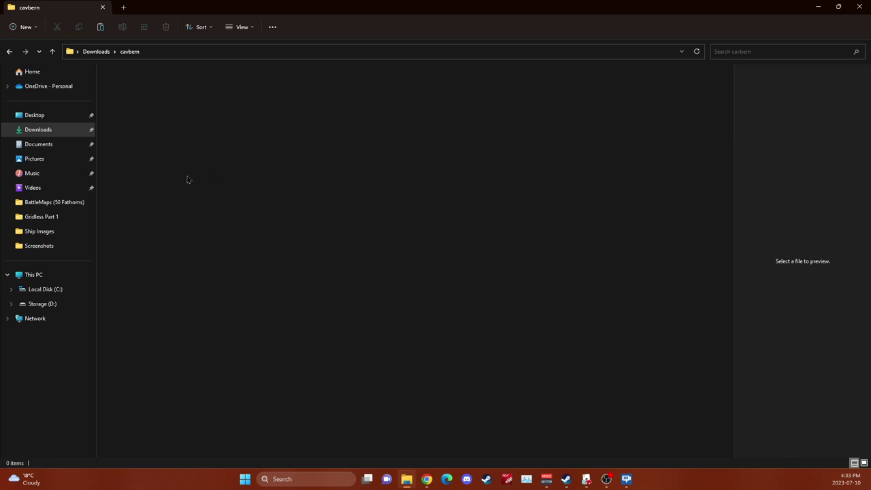
key("ctrl+v")
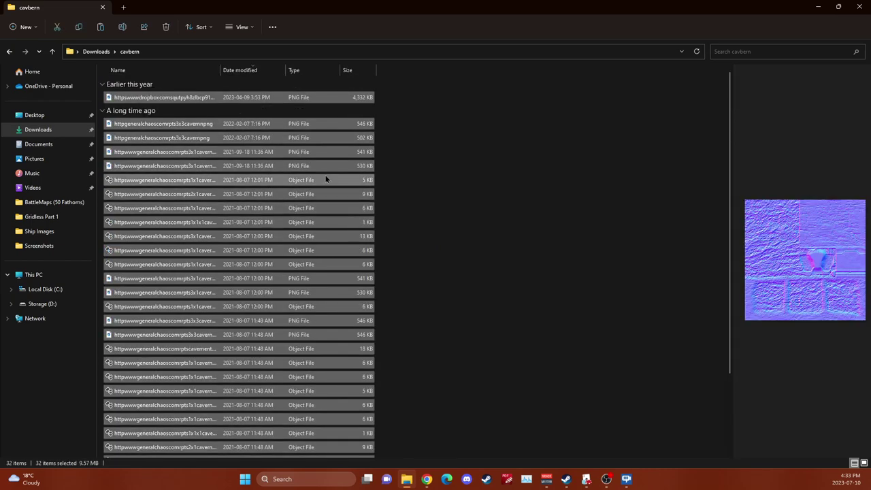
Widen the Name column in the cavbern folder to reveal the full file names and select the http 3x3 cavern normal-map PNG
left_click(489, 201)
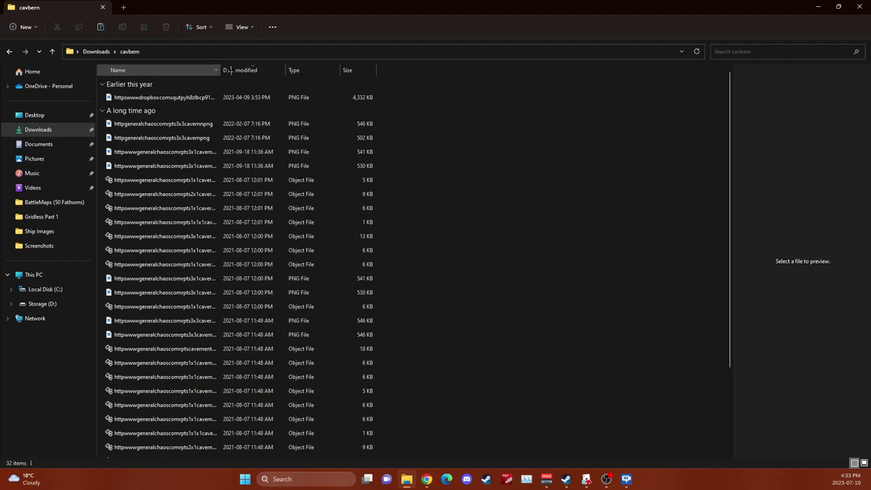
left_click_drag(221, 70, 281, 70)
left_click(157, 125)
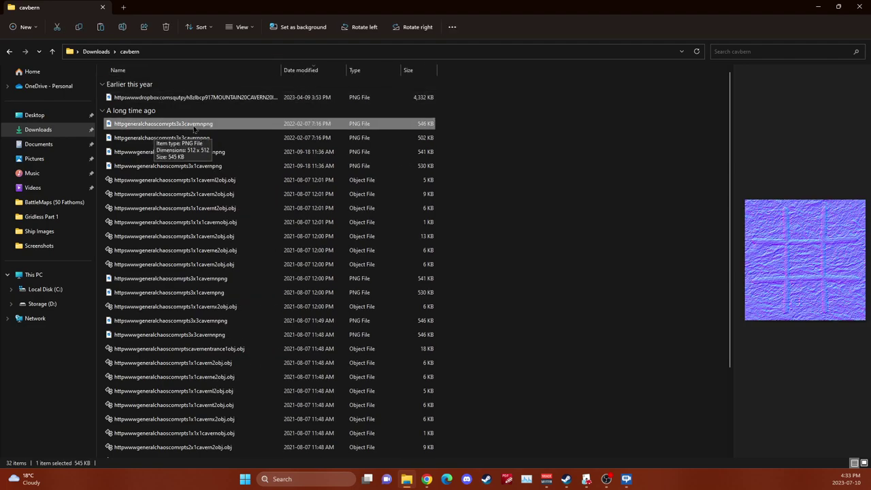
Look through the Obj Files folder in Downloads and open its cavern items subfolder
left_click(41, 129)
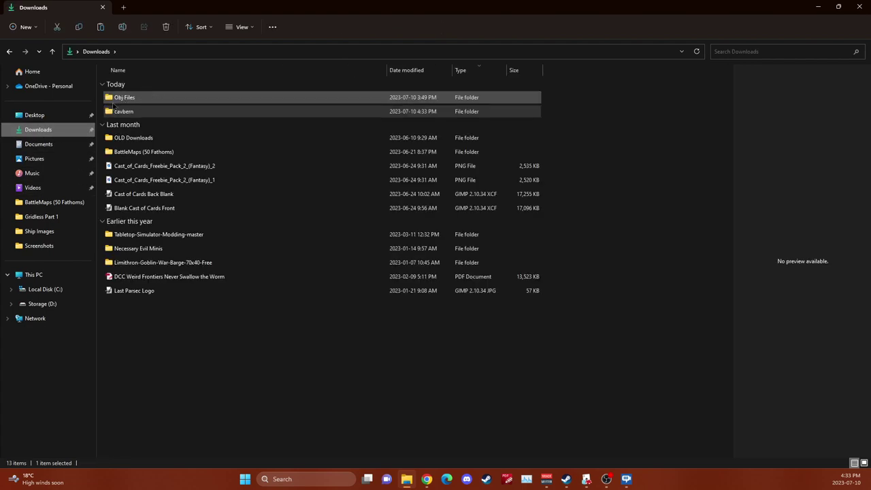
double_click(124, 98)
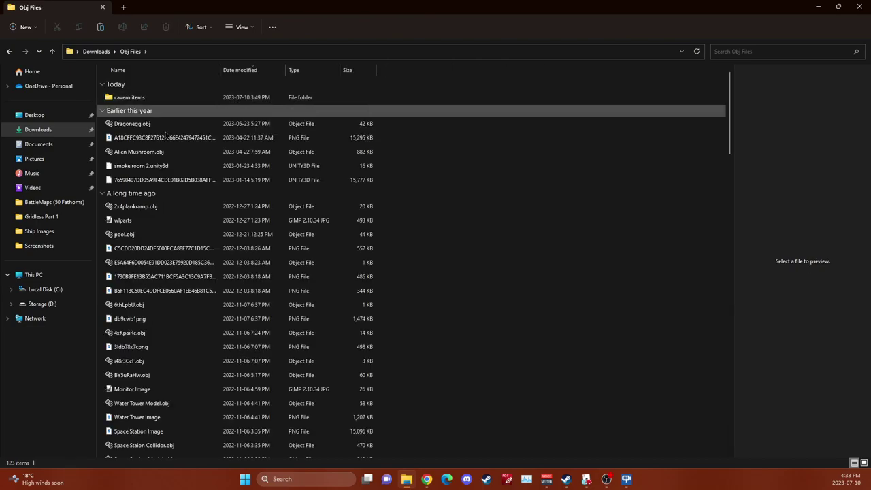
scroll(170, 249, "down", 5)
scroll(170, 249, "up", 12)
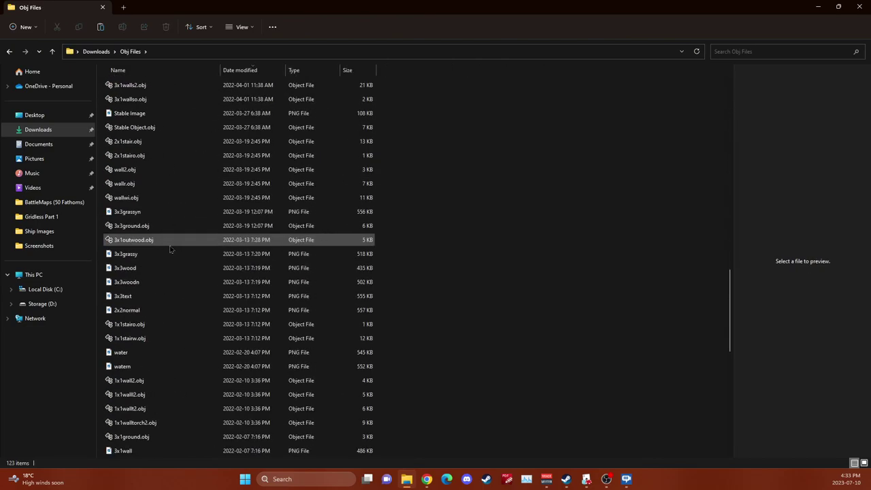
scroll(170, 249, "up", 1)
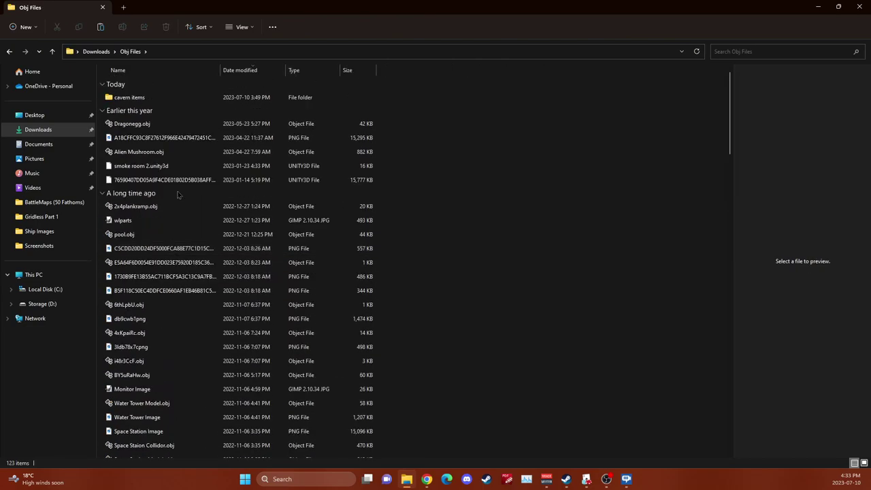
left_click(135, 99)
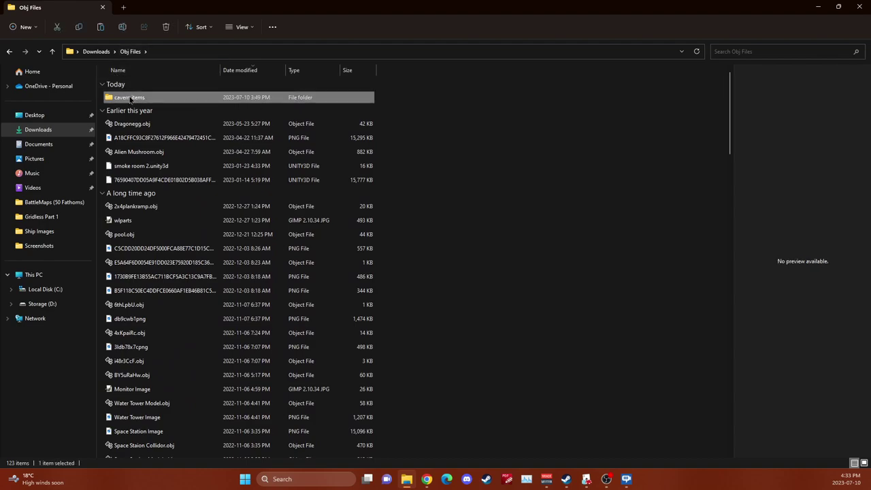
double_click(129, 100)
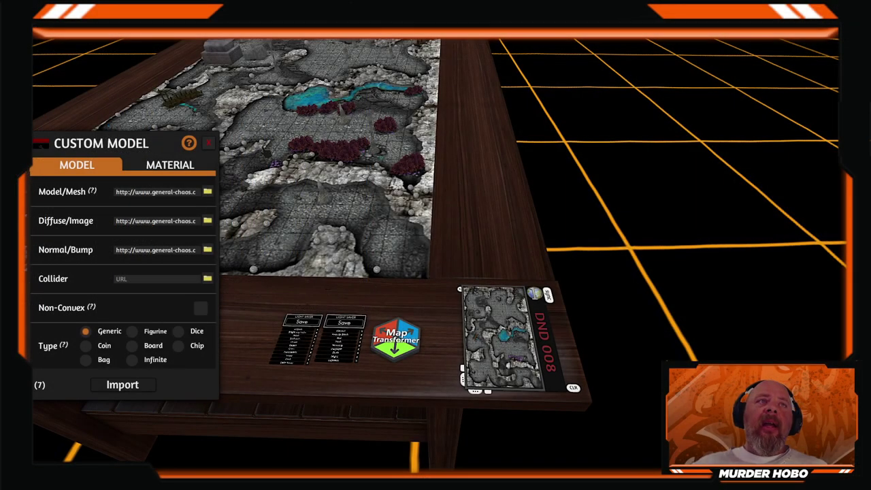
Switch to Tabletop Simulator, view the cavern folder under Models and General Chaos in the Cloud Manager, and close the manager
left_click(507, 30)
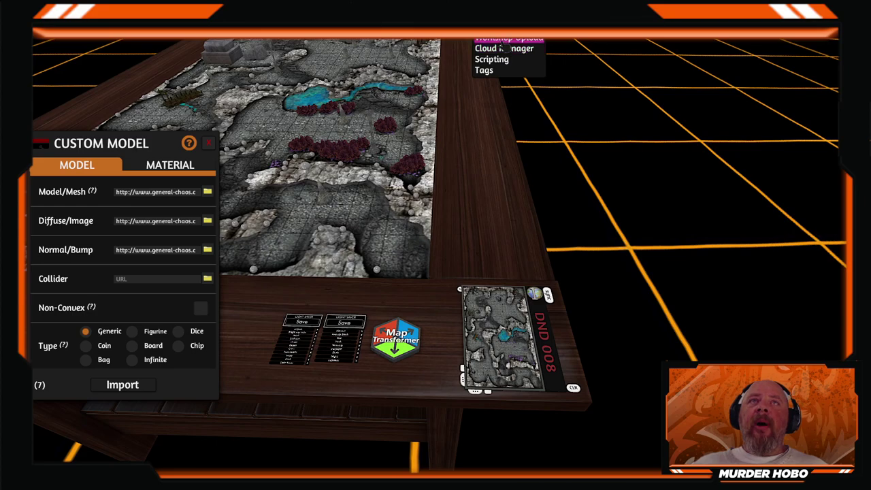
left_click(503, 47)
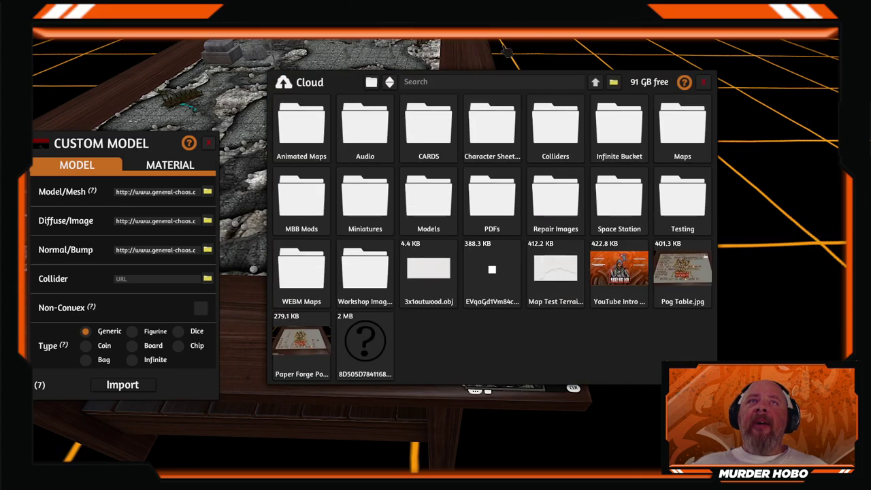
left_click(430, 210)
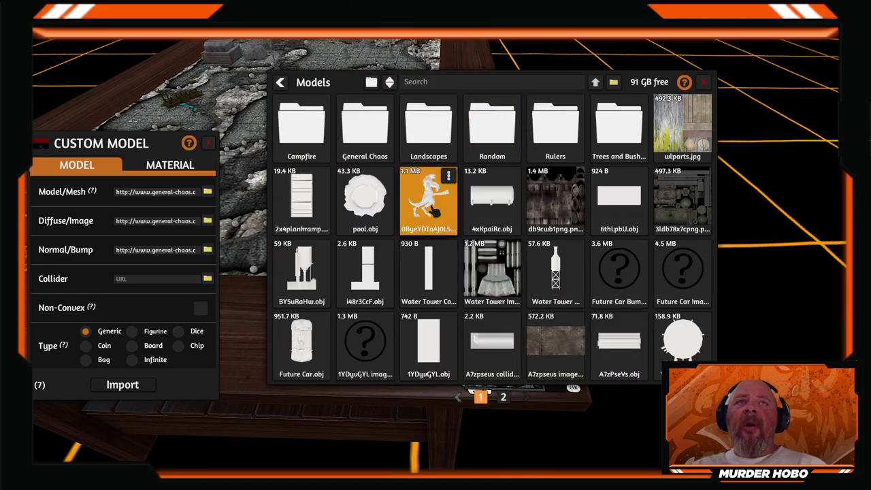
left_click(369, 136)
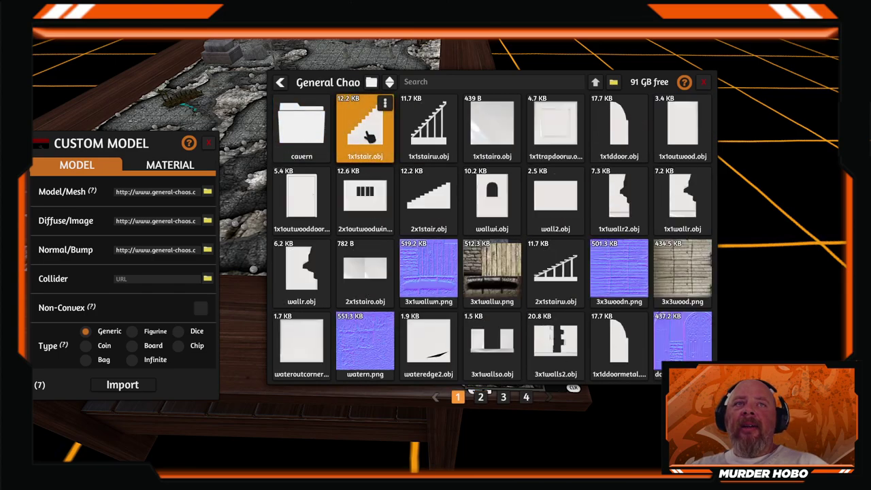
left_click(301, 137)
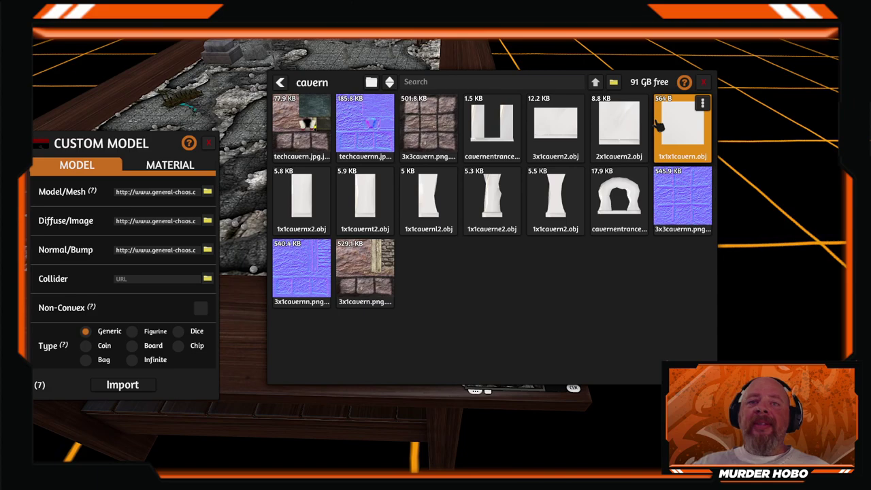
left_click(703, 81)
scroll(563, 181, "up", 3)
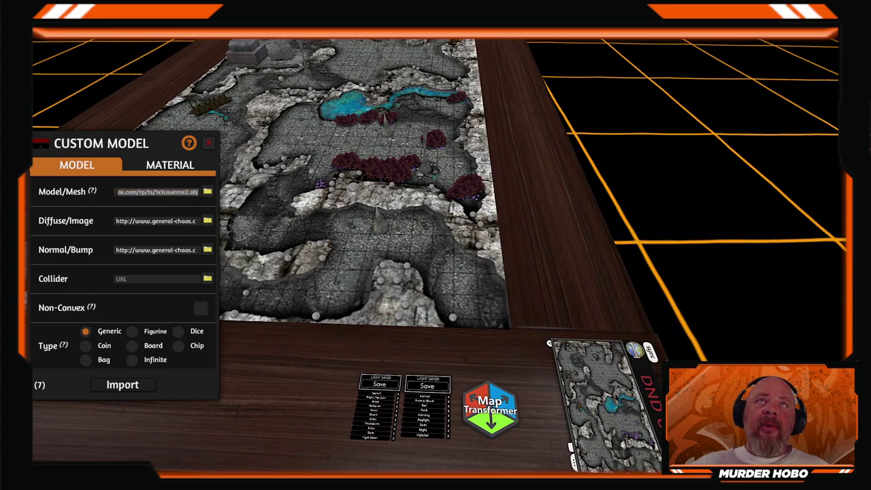
Reopen the Cloud Manager clear of the Custom Model window, check the Model/Mesh file name, and search the cloud for 1x1c
left_click(495, 49)
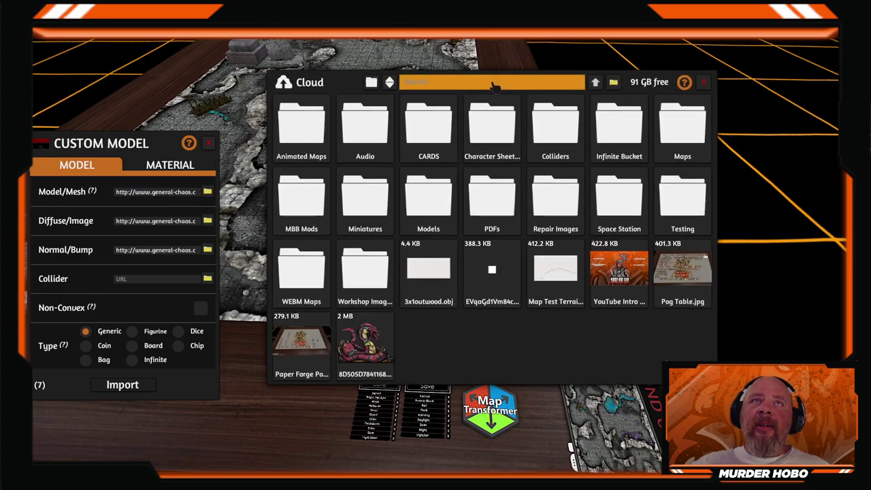
left_click_drag(448, 77, 576, 70)
left_click(159, 196)
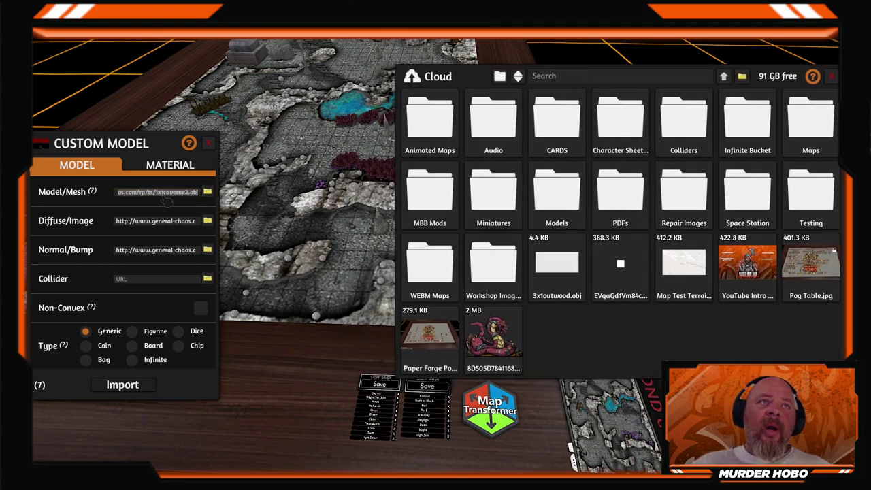
key("ctrl+a")
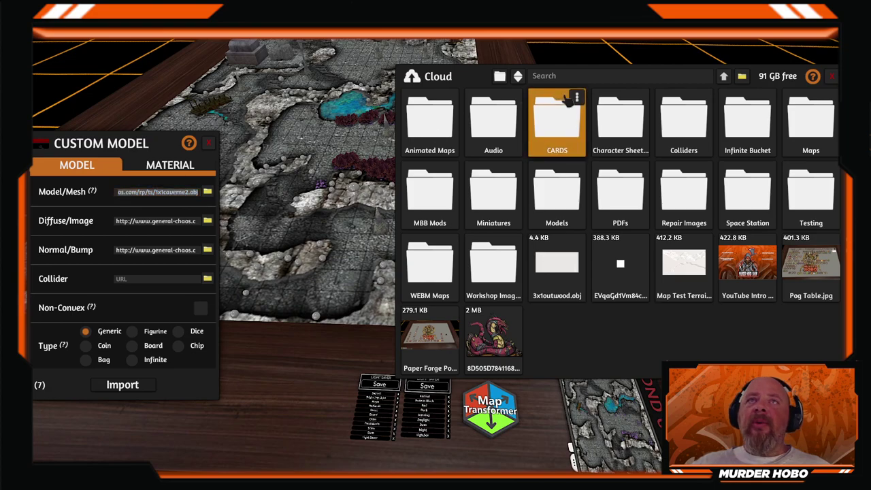
left_click(564, 76)
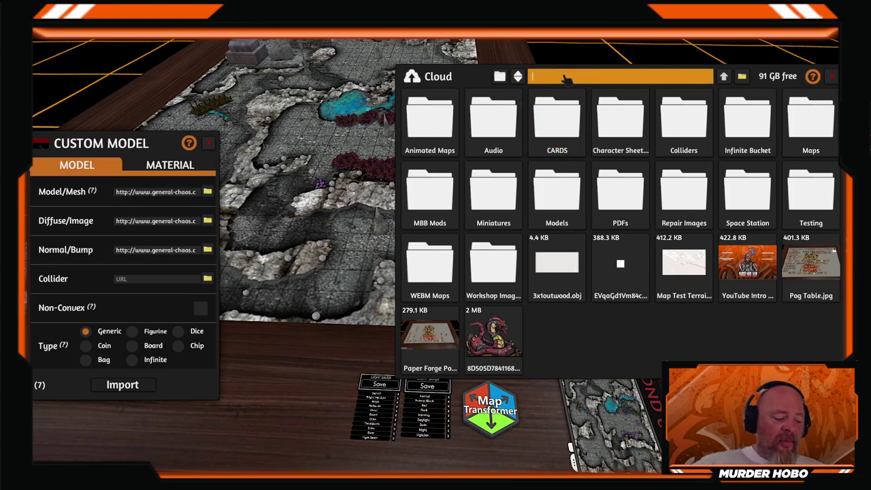
type("1x1c")
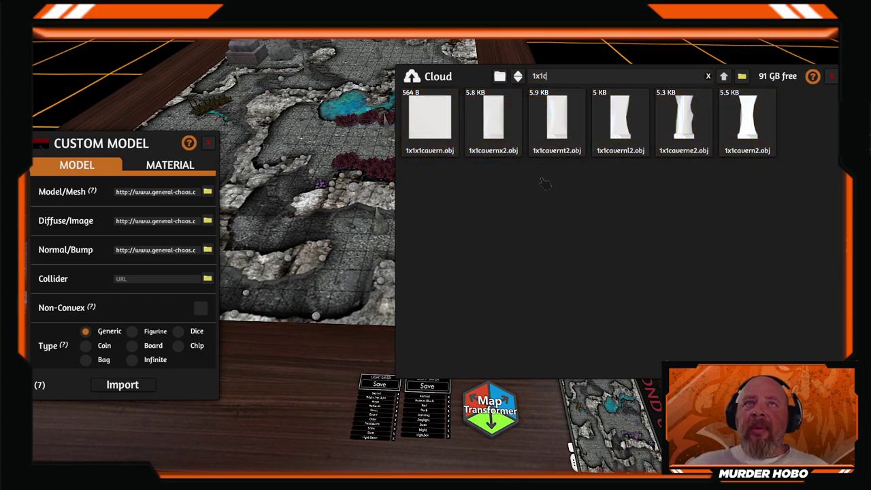
Replace the Model/Mesh URL with the cloud link of 1x1caverne2.obj
left_click_drag(435, 129, 163, 194)
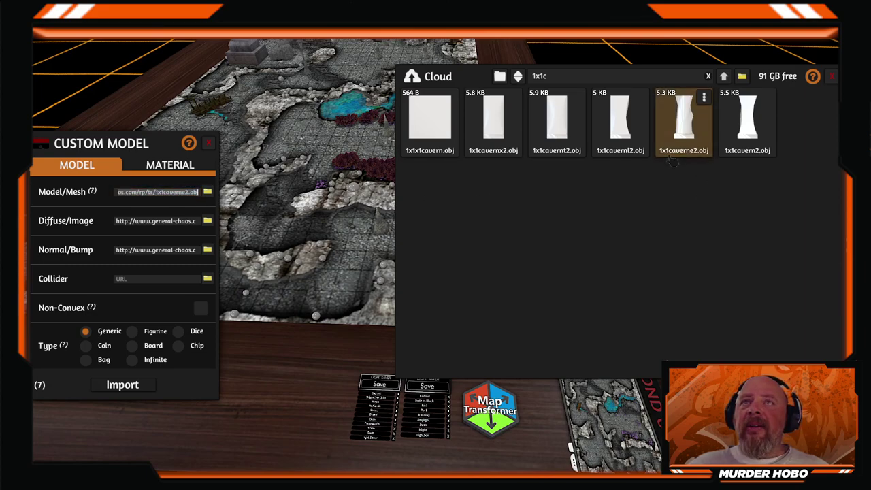
left_click(688, 126)
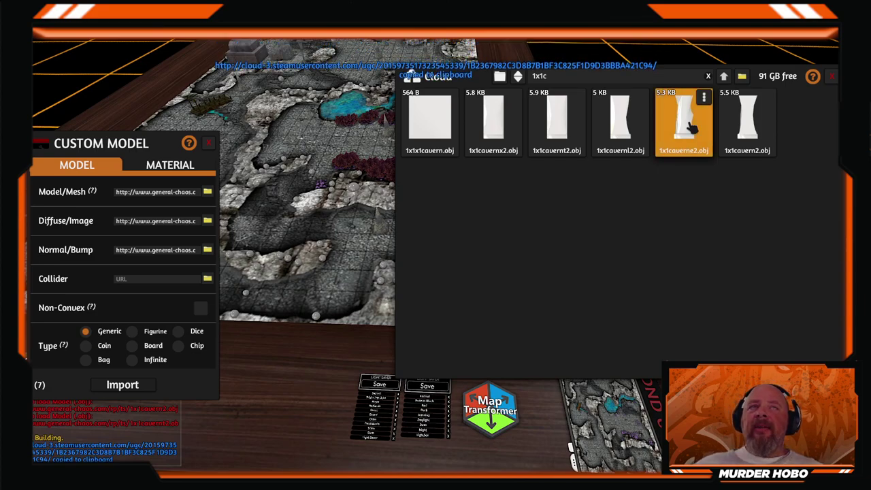
left_click(157, 193)
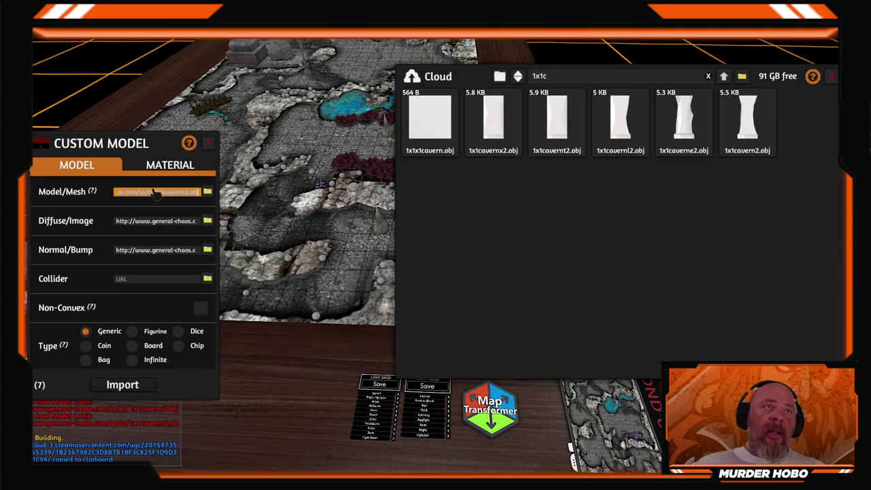
key("ctrl+v")
Check the Diffuse/Image file name and search the cloud files for 3x1c
left_click(157, 225)
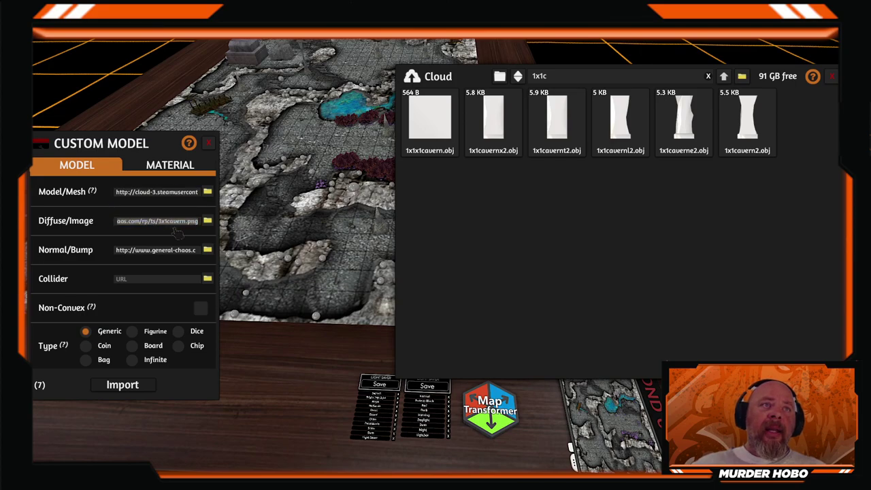
left_click(573, 80)
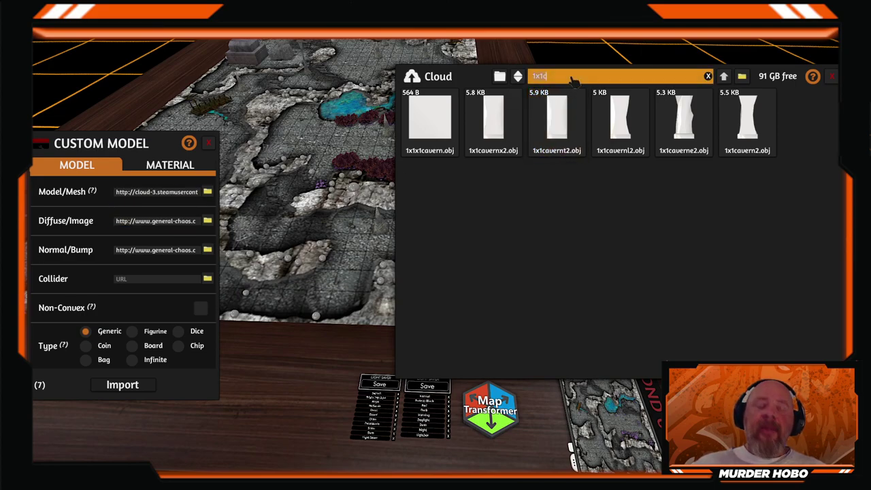
key("BackSpace")
key("BackSpace")
key("BackSpace")
key("BackSpace")
type("3")
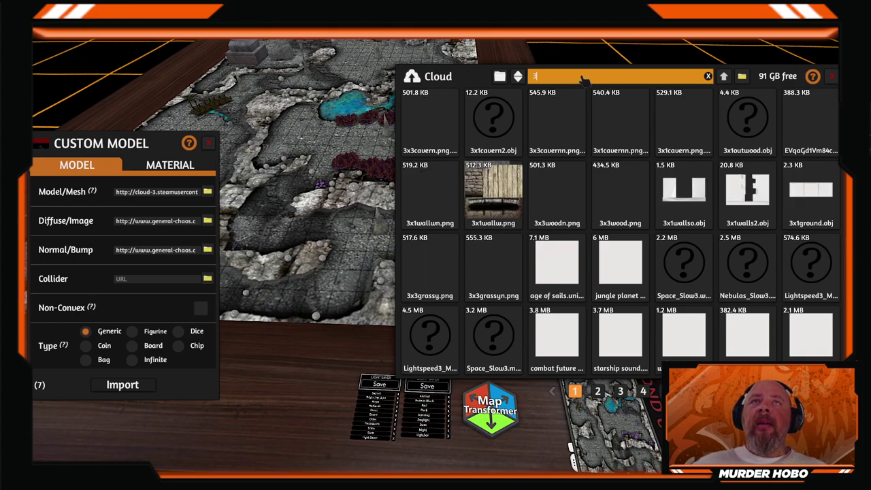
type("x1c")
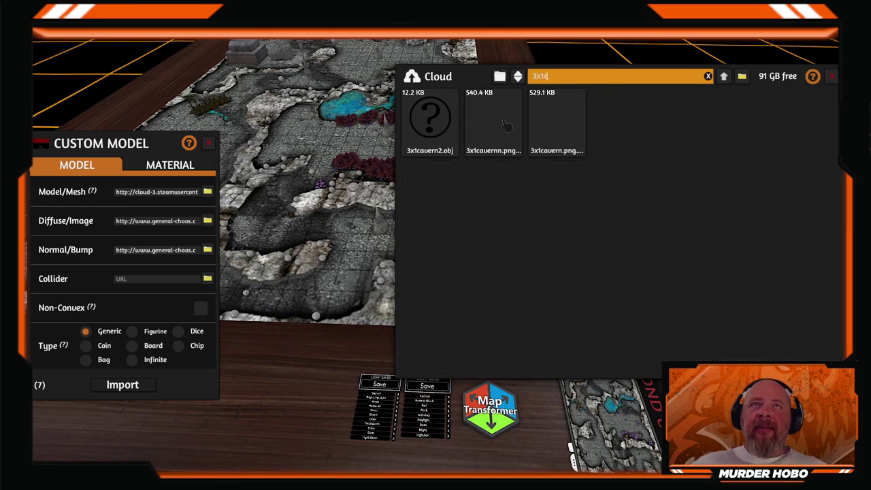
Replace the Diffuse/Image URL with the cloud link of the 3x1cavern.png texture
left_click(506, 124)
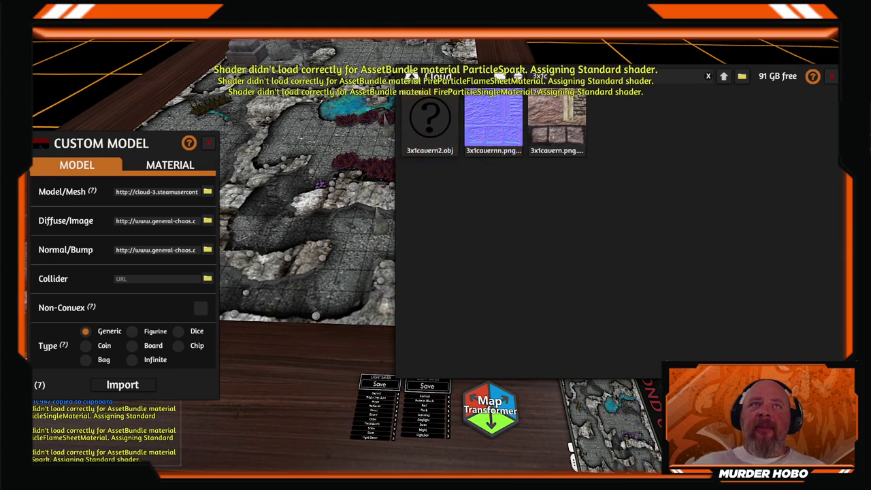
left_click(165, 230)
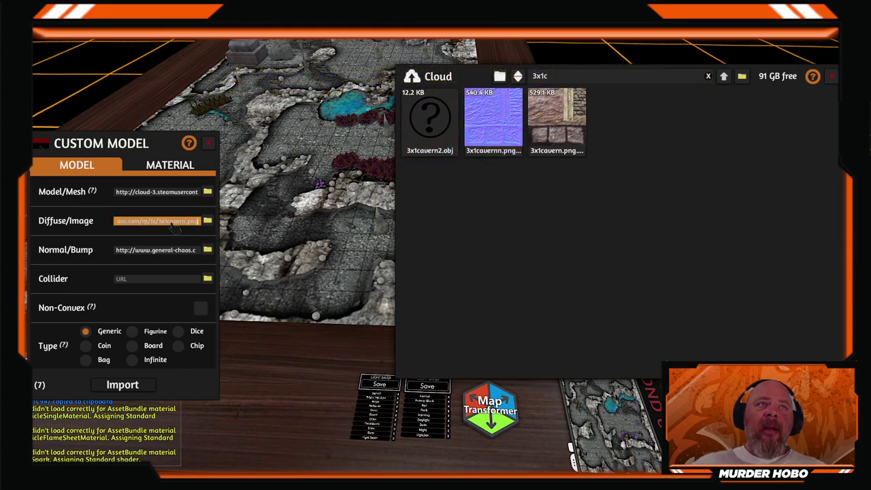
left_click(556, 123)
left_click(155, 228)
key("ctrl+v")
Replace the Normal/Bump URL with the cloud link of the 3x1cavernn.png normal map
left_click(147, 250)
left_click(143, 251)
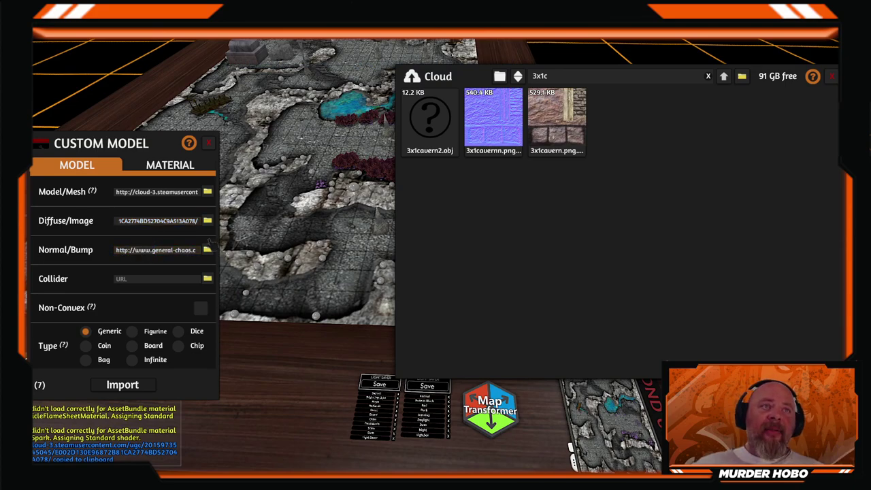
left_click(178, 251)
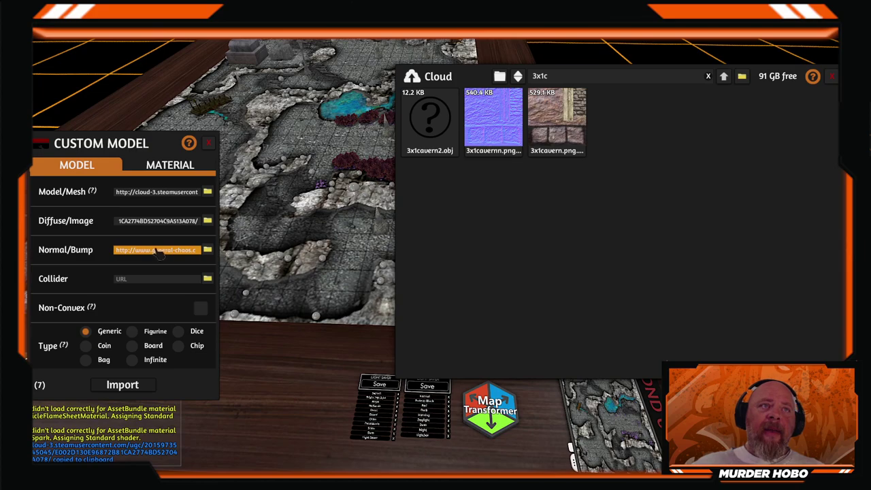
left_click(158, 251)
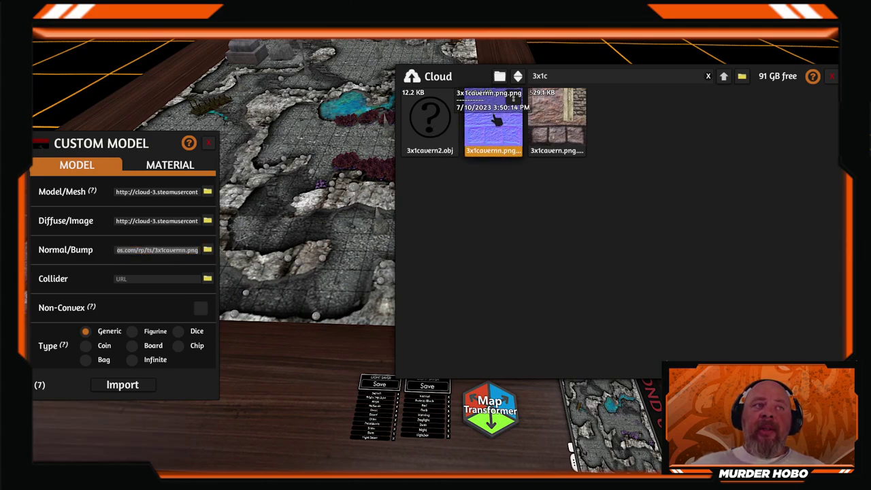
left_click(497, 121)
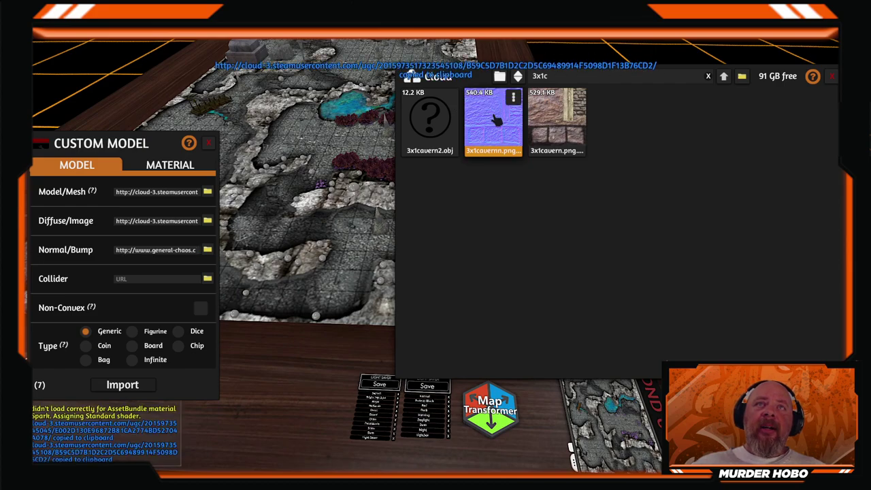
left_click(144, 252)
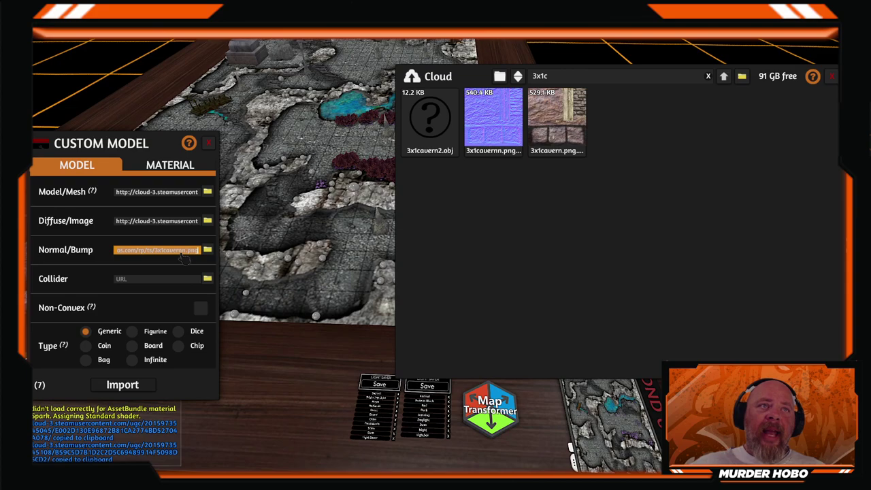
left_click(493, 121)
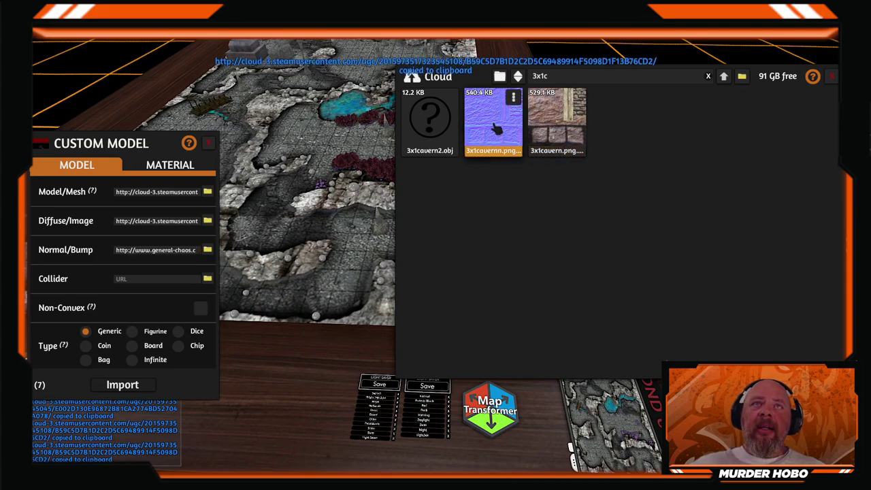
left_click(156, 252)
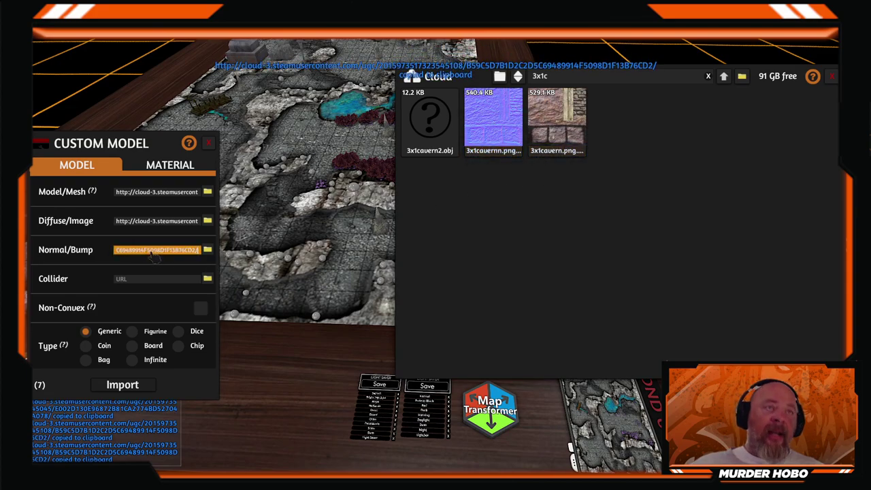
Import the 1x1caverne2.obj model with its new cloud URLs and update all matching custom objects
key("ctrl+v")
left_click(124, 385)
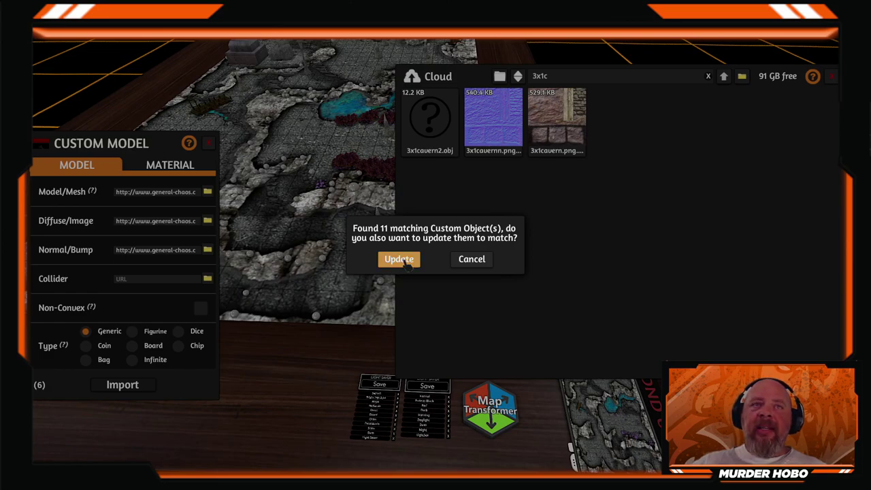
left_click(400, 259)
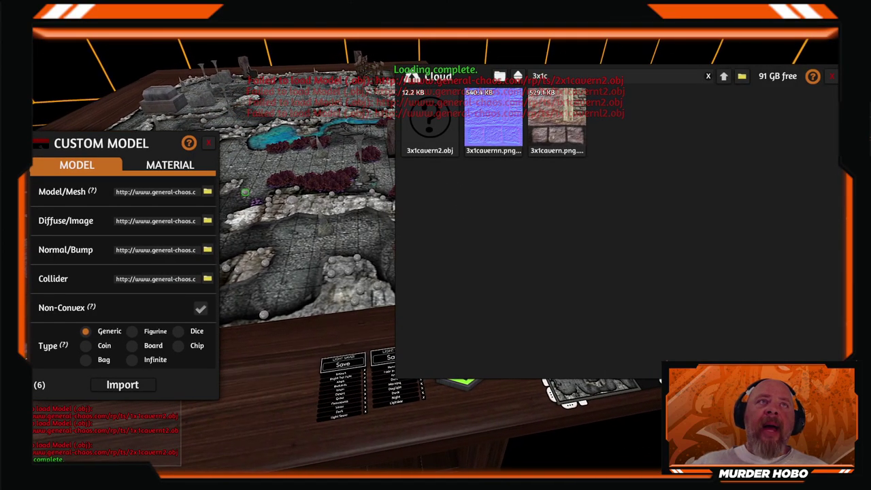
Replace the next model's Diffuse/Image URL with the cloud link of the 3x1cavern.png texture
left_click(163, 192)
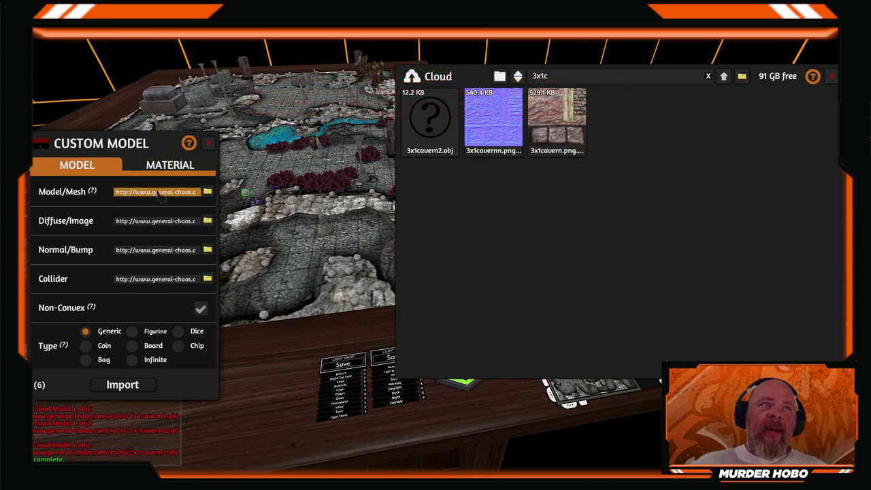
left_click(169, 230)
left_click(171, 230)
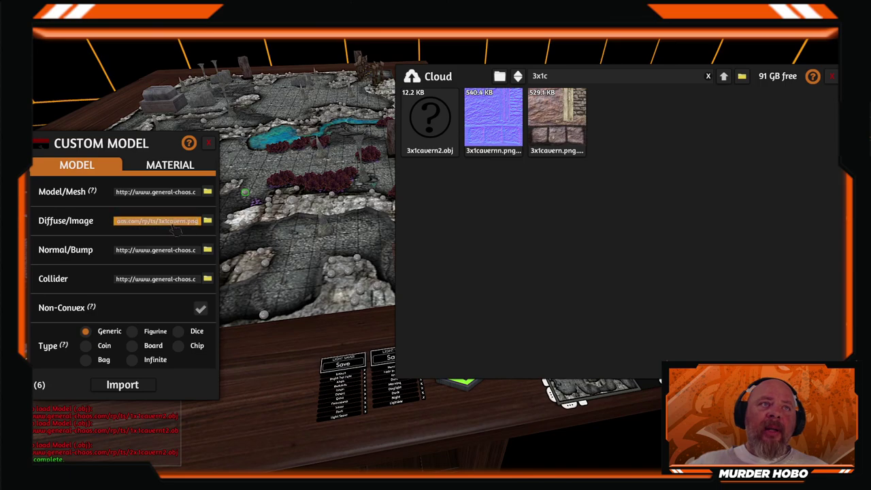
left_click(556, 116)
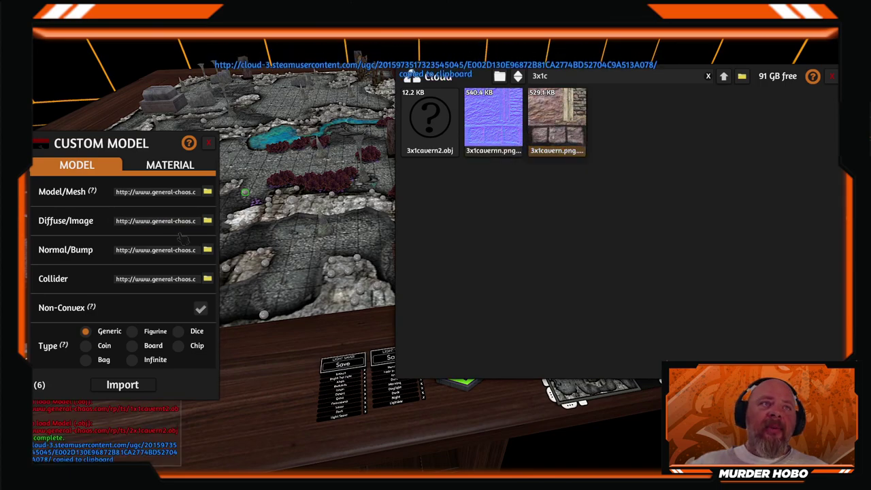
left_click(162, 230)
key("ctrl+v")
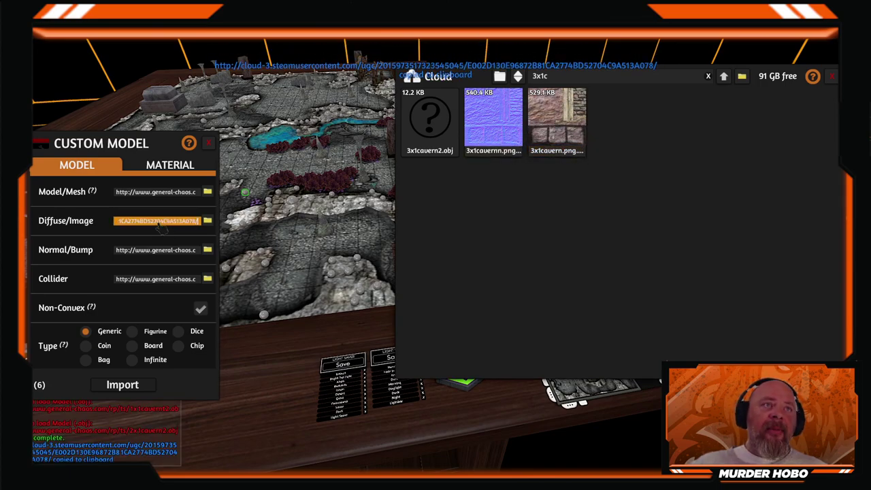
Replace the Normal/Bump URL with the cloud link of the 3x1cavernn.png normal map
left_click(155, 253)
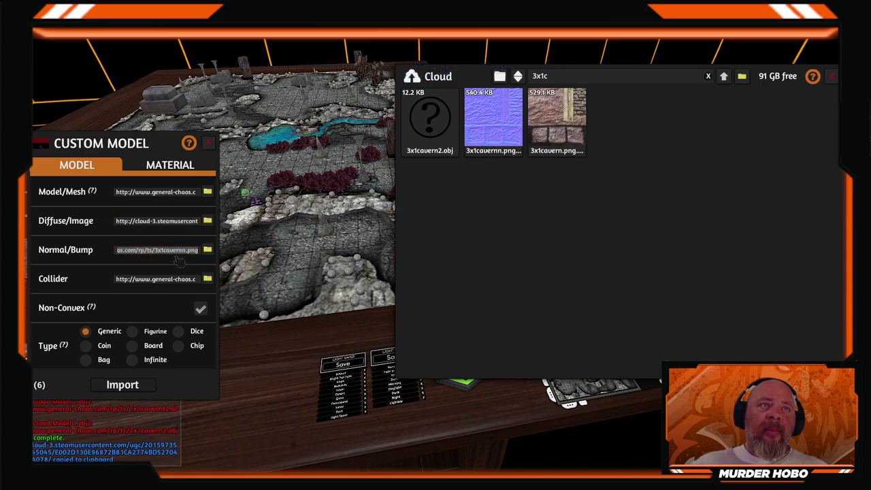
left_click(493, 119)
left_click(175, 251)
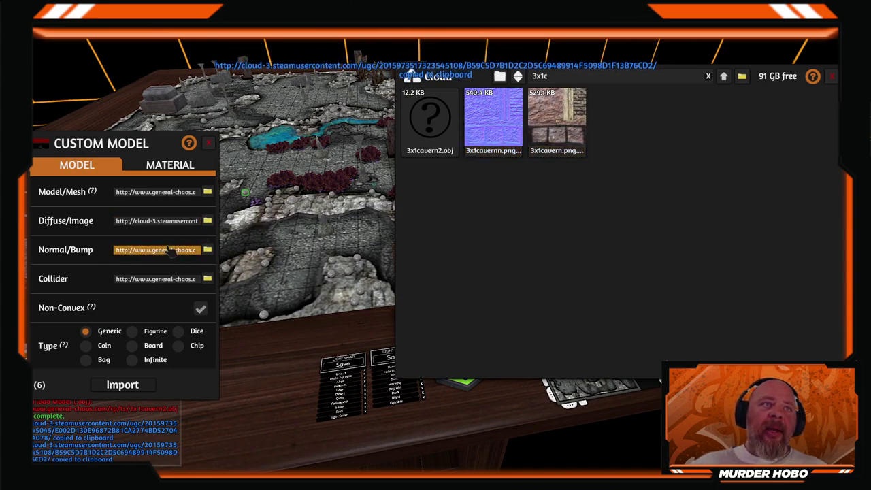
key("ctrl+v")
Check the Model/Mesh file name and search the cloud files for cavernentr
left_click(167, 195)
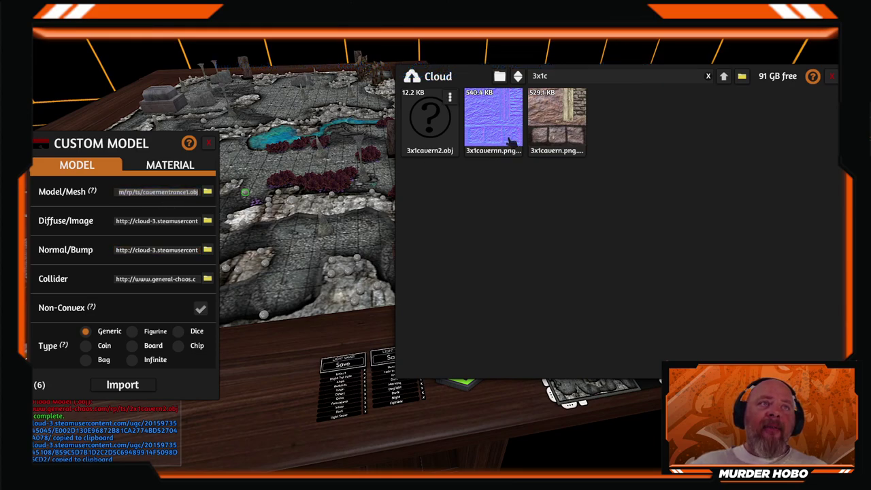
left_click(564, 78)
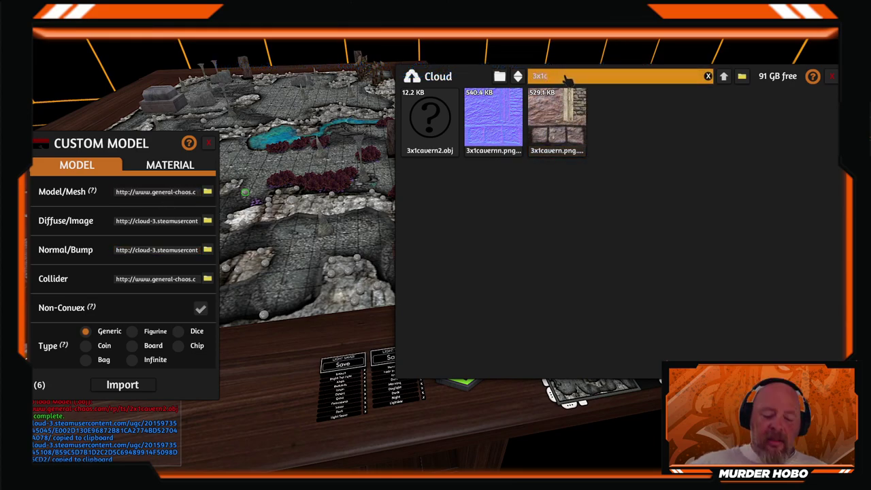
key("BackSpace")
key("BackSpace")
key("BackSpace")
key("BackSpace")
type("cave")
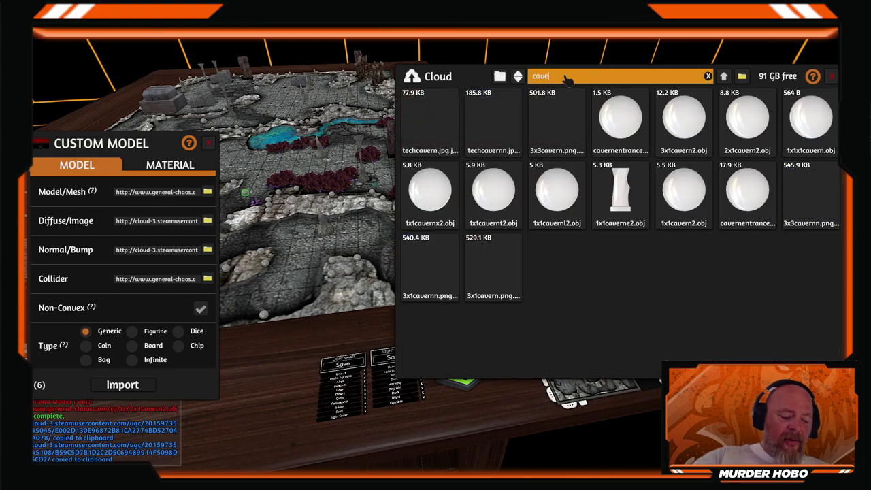
type("rnentr")
Replace the Model/Mesh URL with the cloud link of cavernentrance1.obj
left_click(157, 191)
key("ctrl+v")
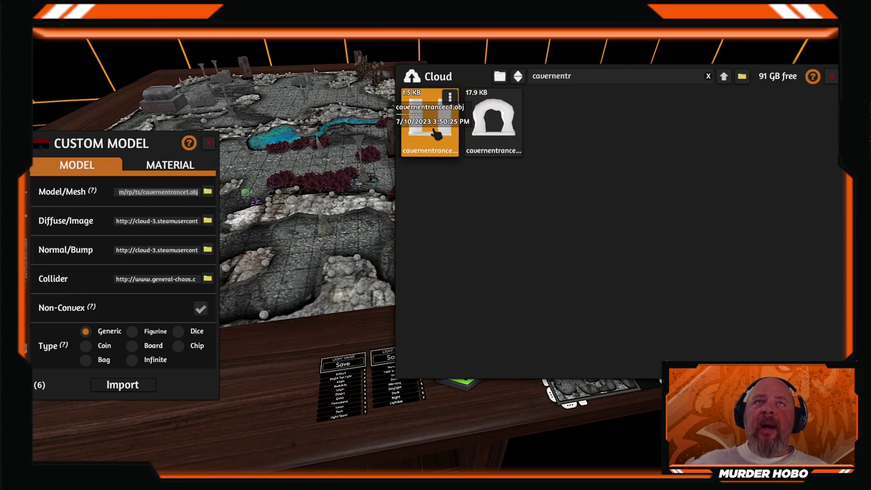
left_click(500, 129)
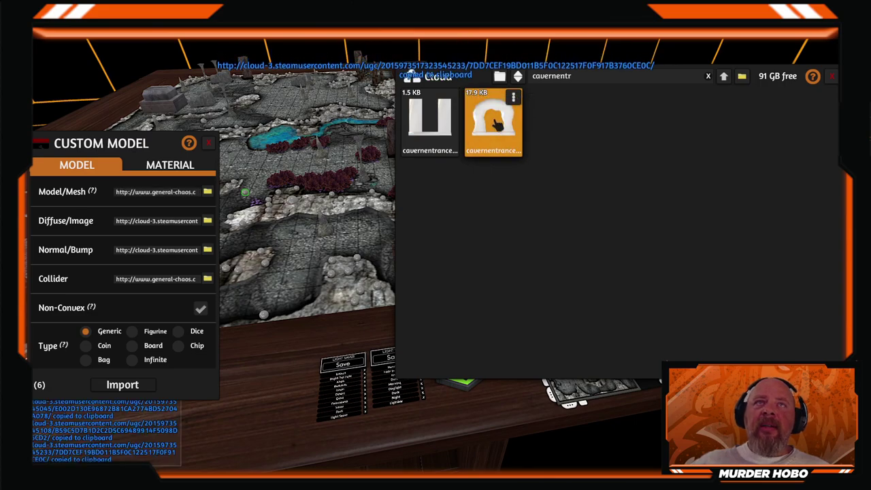
left_click(148, 192)
key("ctrl+v")
Replace the Collider URL with the cloud link of cavernentrancec1.obj and import the model, updating all matching custom objects
left_click(166, 280)
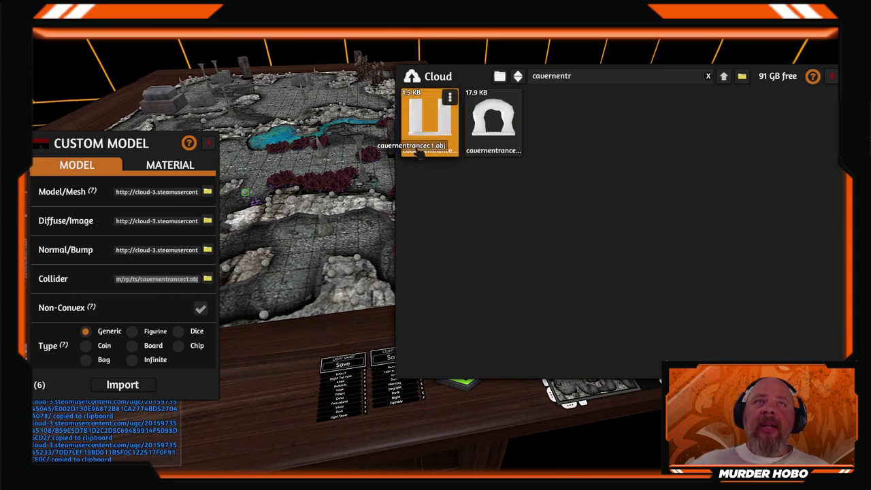
left_click(431, 124)
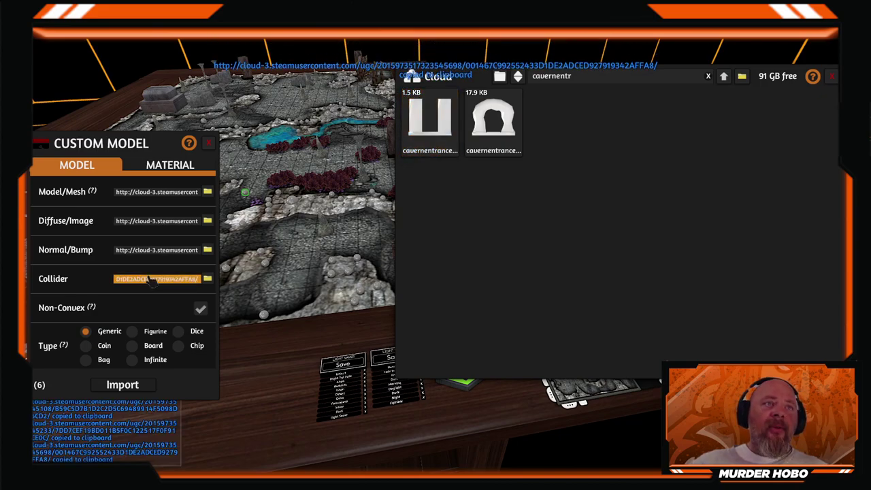
left_click(123, 384)
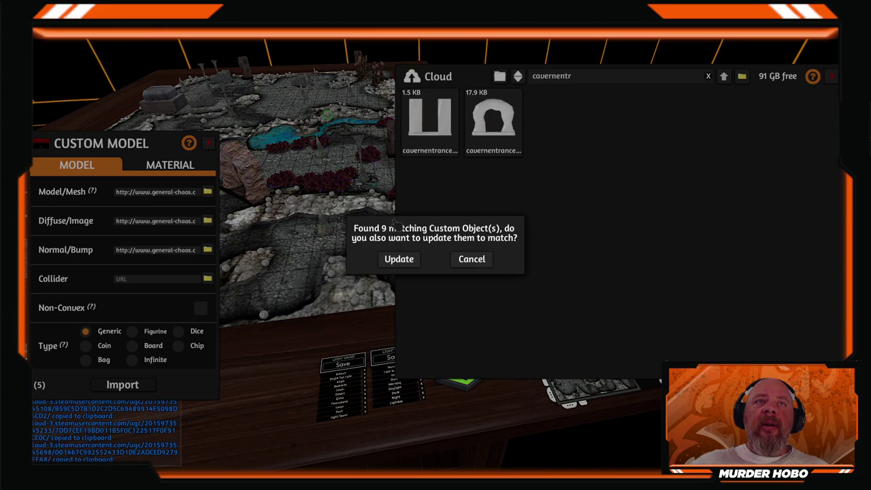
left_click(399, 262)
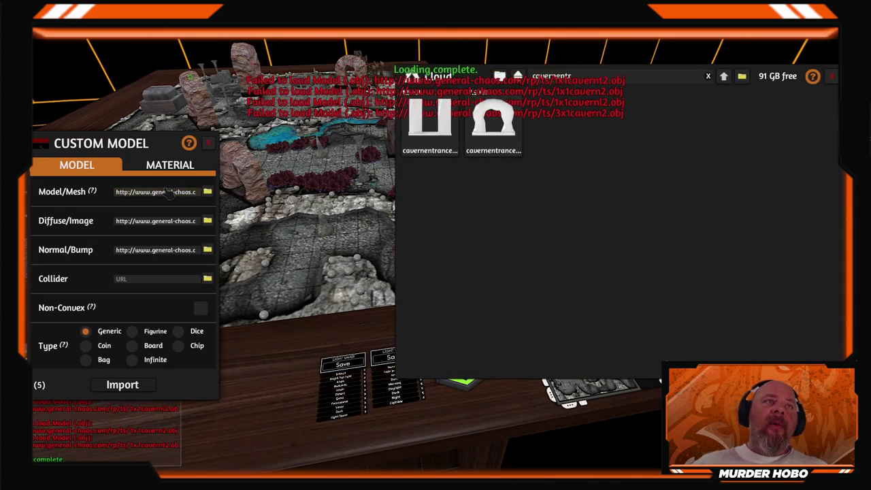
Search the cloud files for 2x1c and replace the next model's Model/Mesh URL with the cloud link of 2x1cavern2.obj
left_click(175, 193)
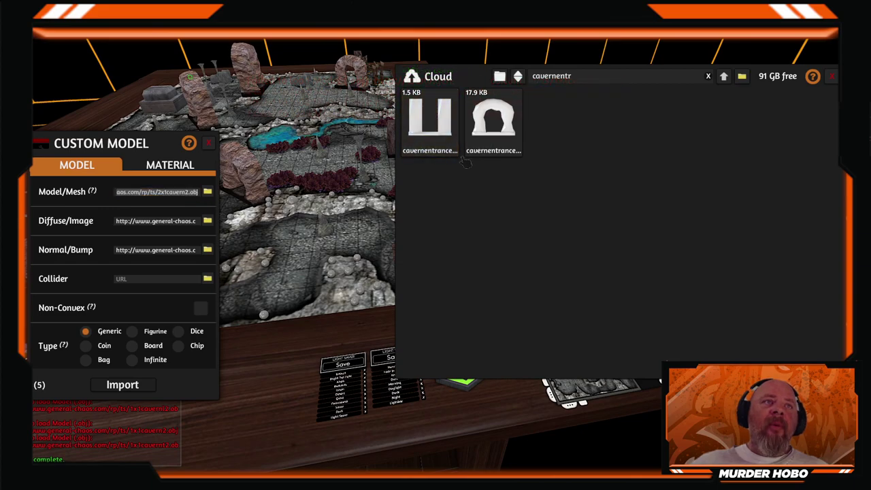
left_click(601, 79)
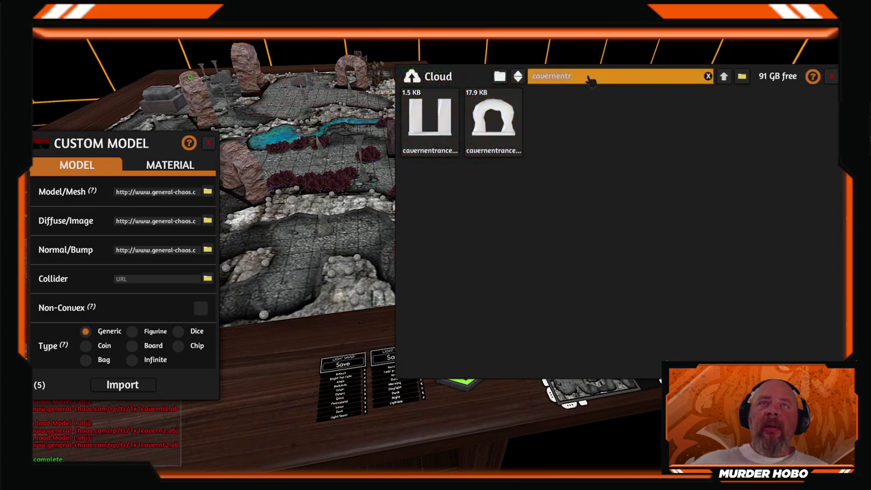
key("BackSpace")
key("BackSpace")
key("BackSpace")
key("BackSpace")
key("BackSpace")
key("BackSpace")
key("BackSpace")
key("BackSpace")
key("BackSpace")
key("BackSpace")
type("2x1")
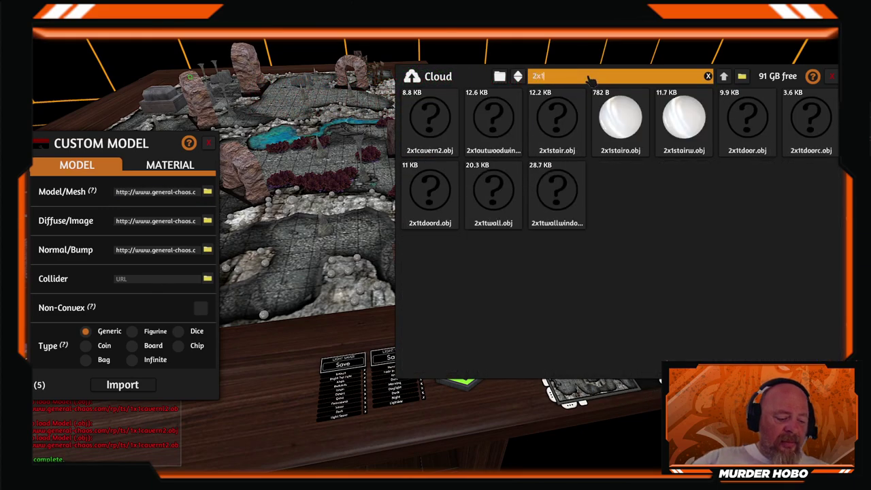
type("c")
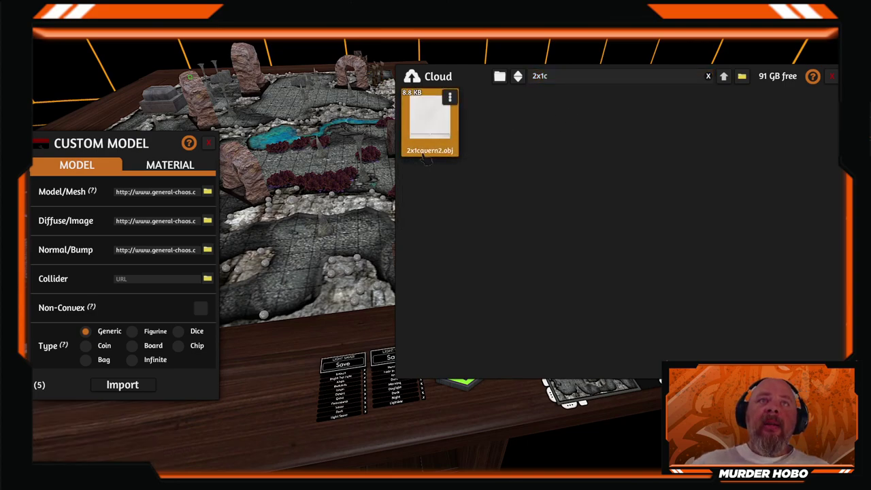
left_click(441, 121)
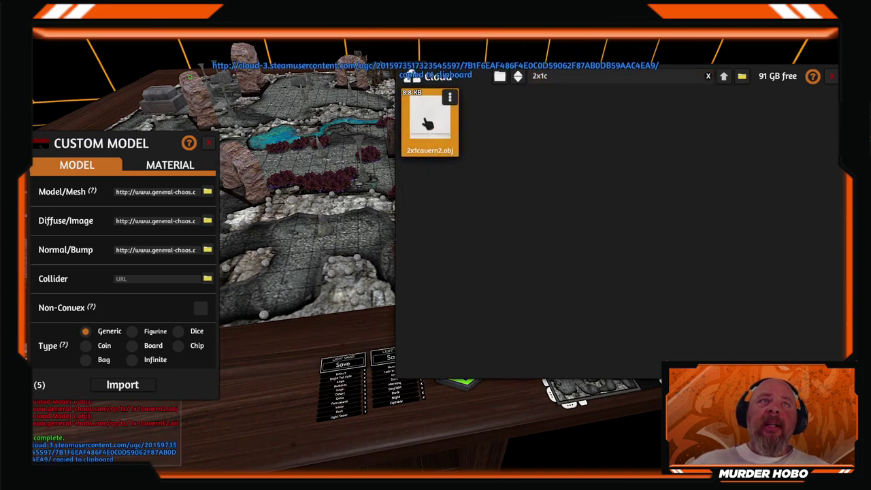
left_click(161, 193)
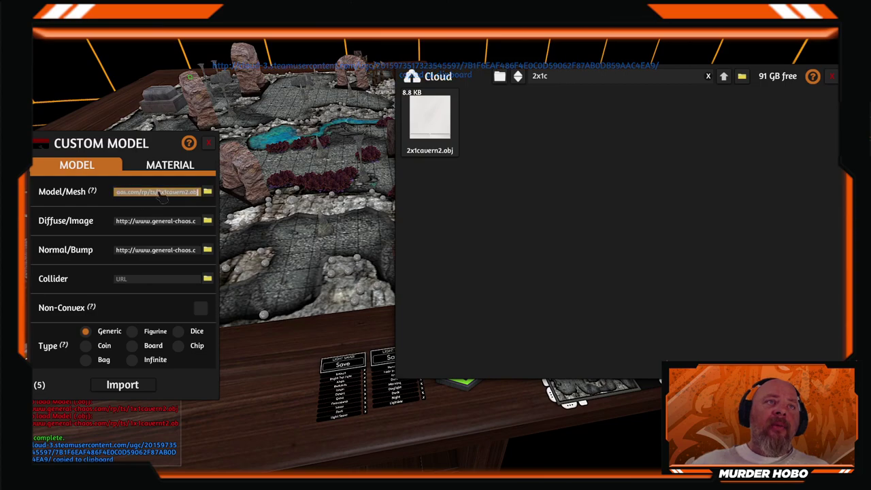
Search the cloud files for 3x1c and replace the Diffuse/Image URL with the cloud link of 3x1cavern.png
left_click(155, 223)
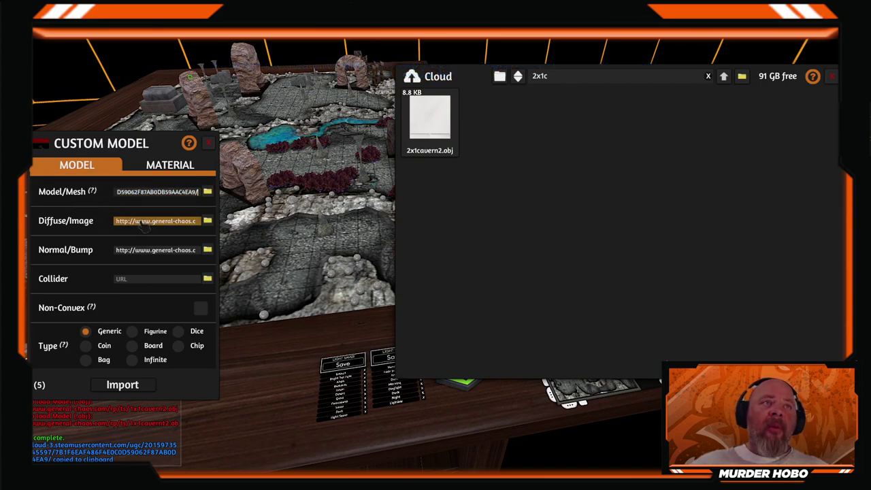
left_click(555, 79)
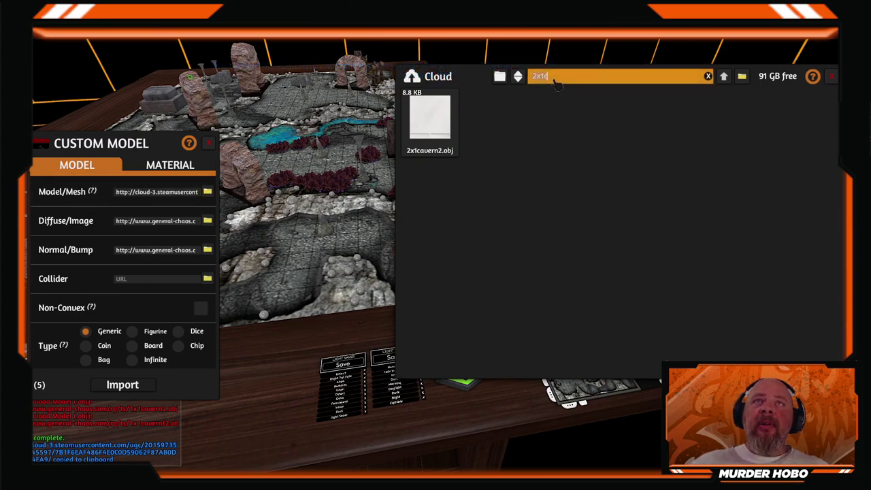
key("BackSpace")
type("3")
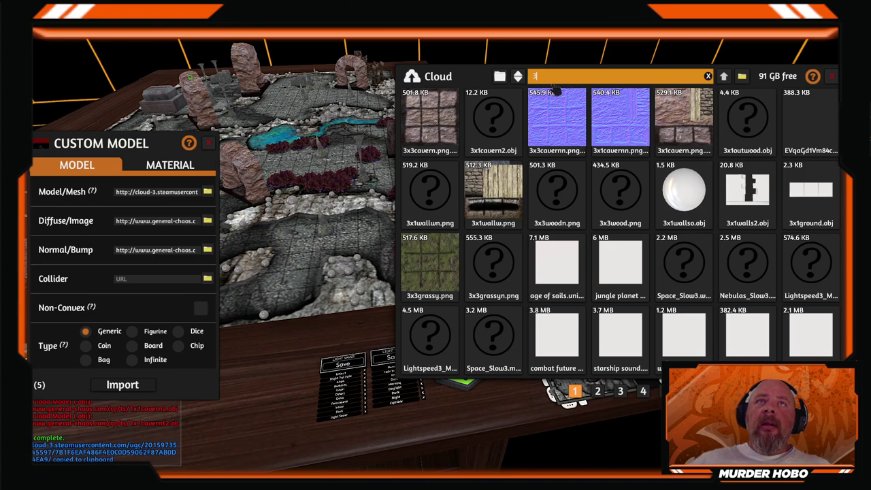
type("x")
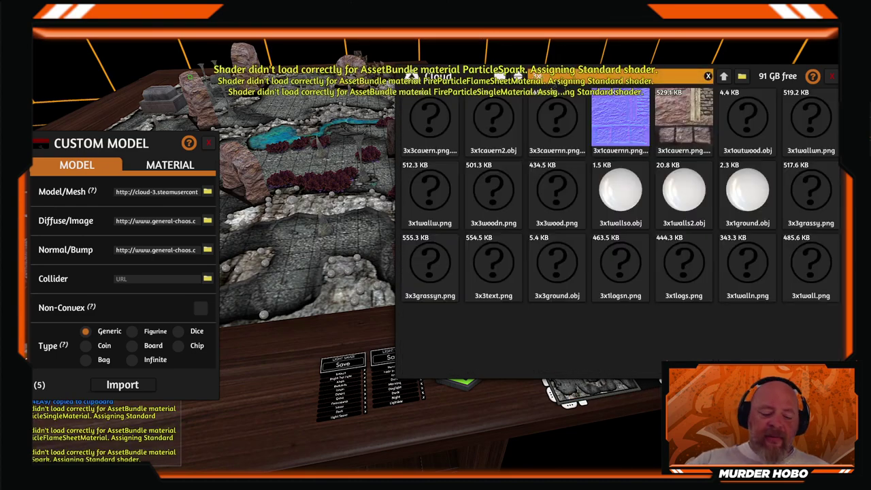
type("1c")
left_click(145, 225)
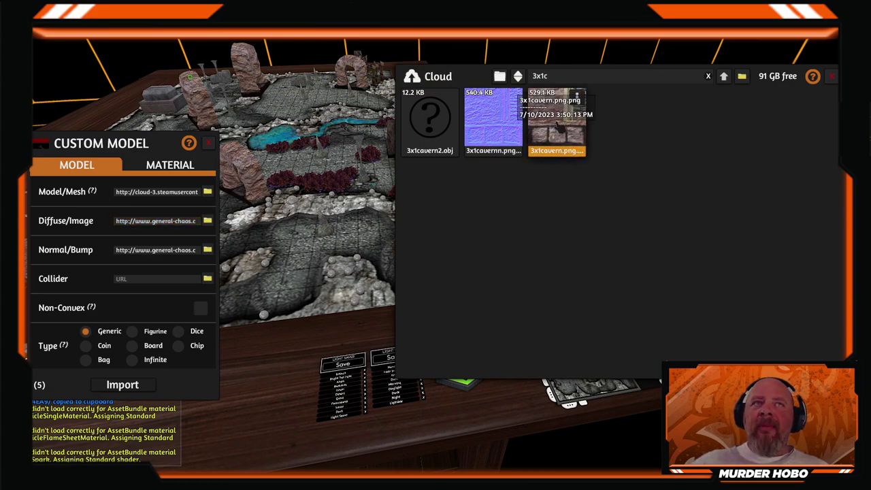
left_click(557, 129)
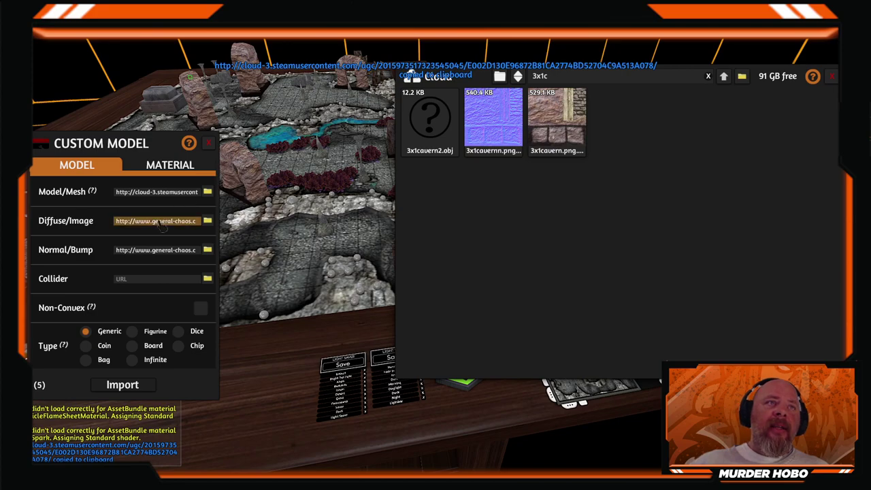
key("ctrl+v")
Replace the Normal/Bump URL with the cloud link of 3x1cavernn.png and import the model, updating all matching custom objects
left_click(157, 249)
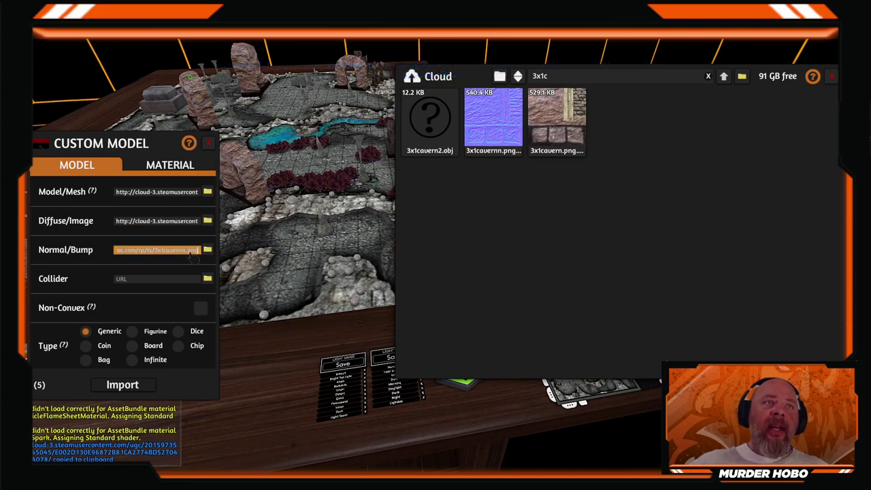
left_click(492, 130)
left_click(148, 250)
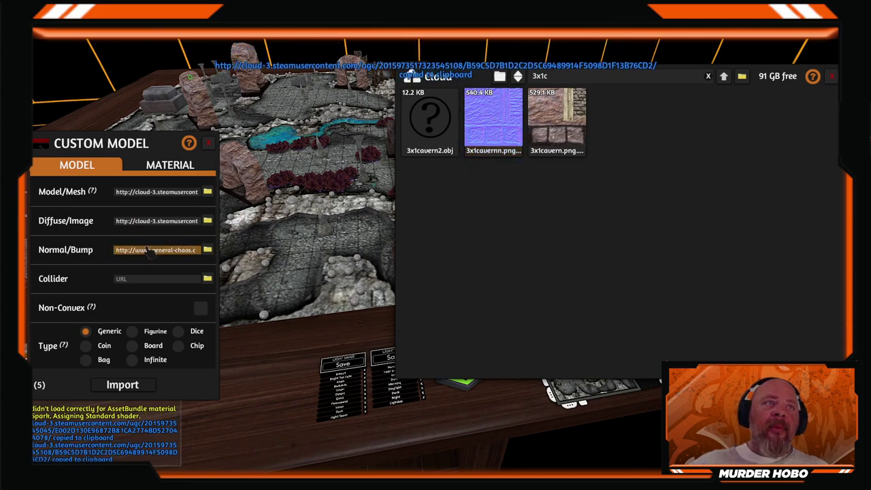
left_click(122, 385)
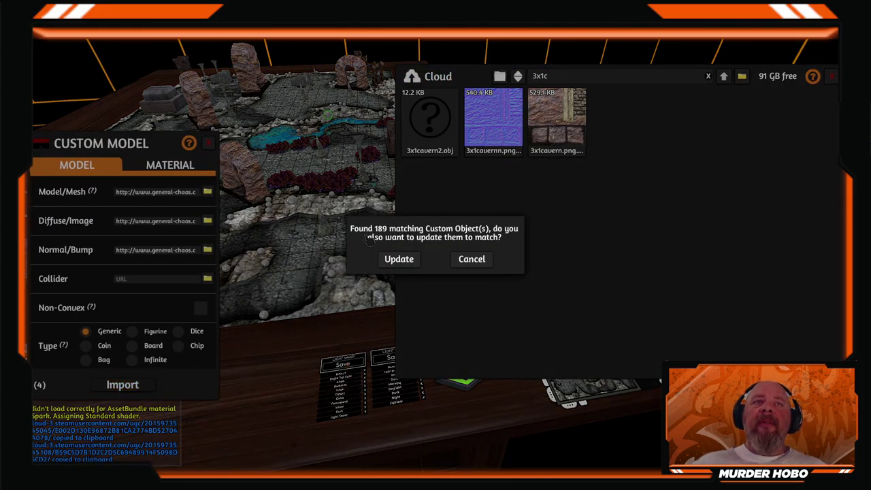
left_click(395, 262)
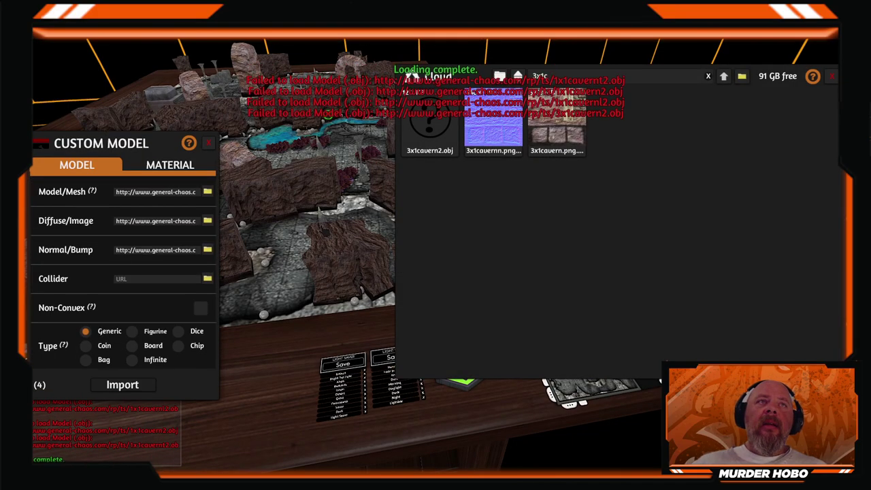
Close the cloud file browser and look over the updated cavern walls on the whole map
left_click(832, 76)
scroll(653, 211, "down", 5)
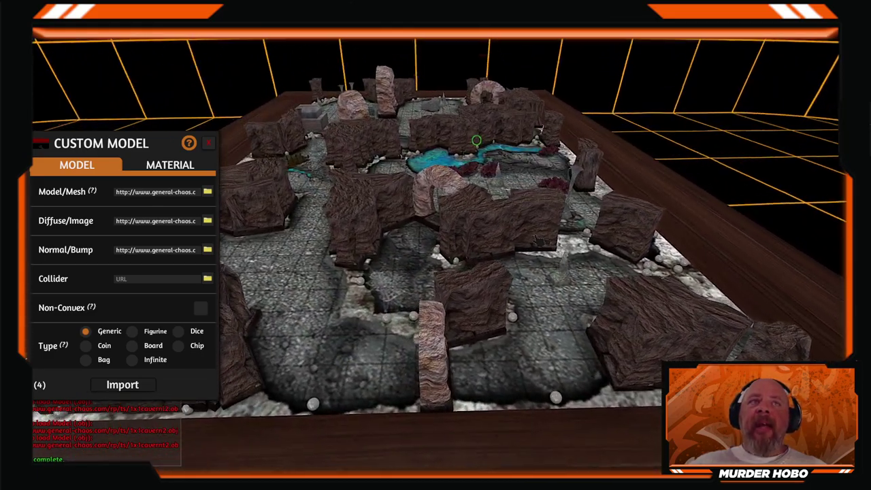
scroll(477, 141, "down", 2)
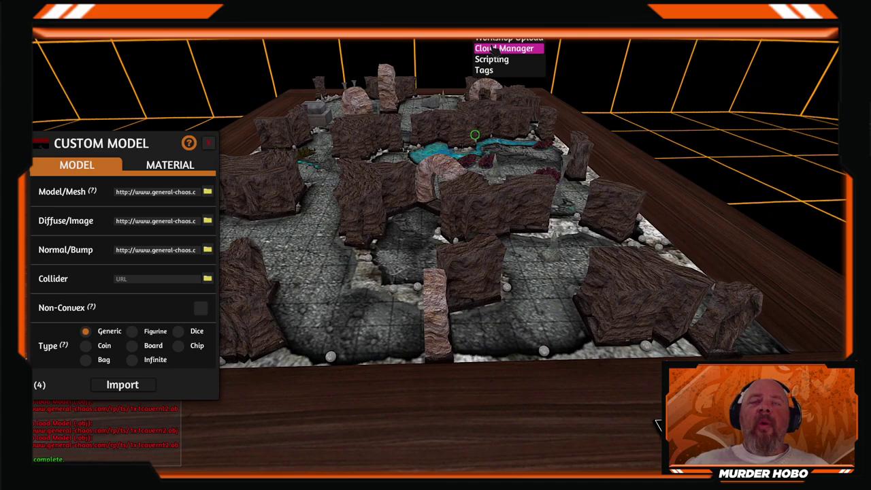
Search the cloud files for 1x1x1 and replace the next model's Model/Mesh URL with the cloud link of 1x1x1cavern.obj
left_click(500, 49)
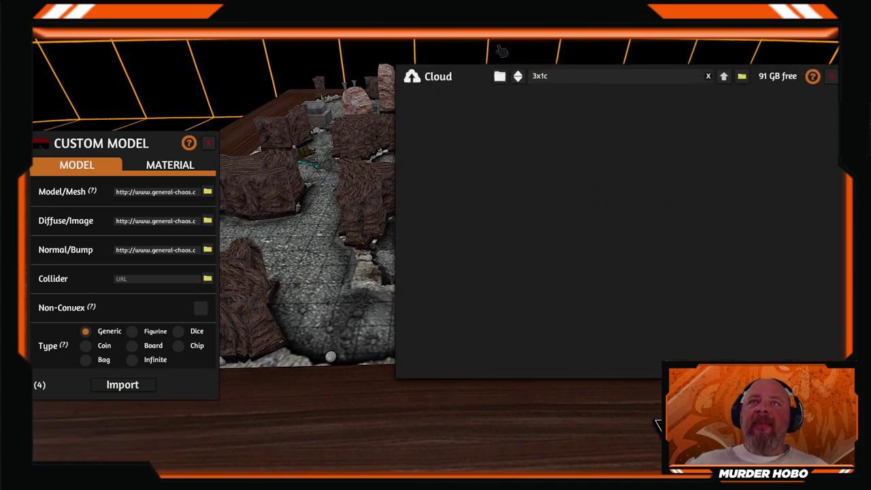
left_click(155, 194)
left_click(576, 77)
type("1x1x")
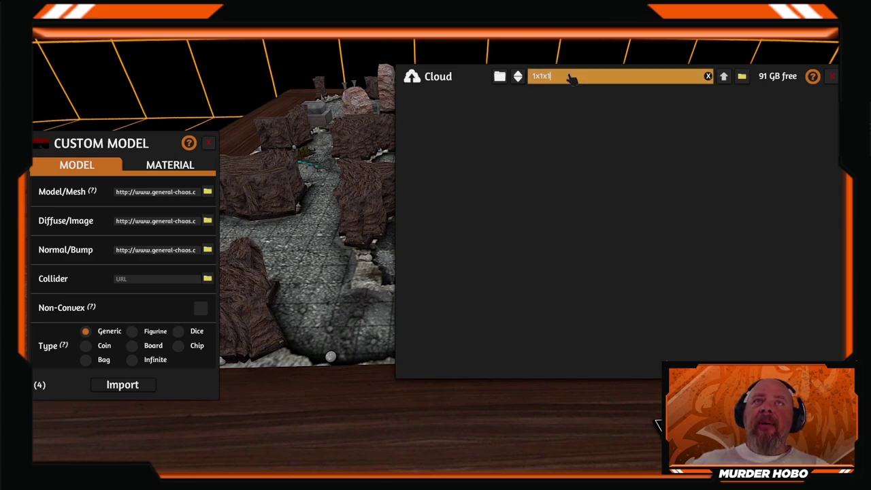
key("BackSpace")
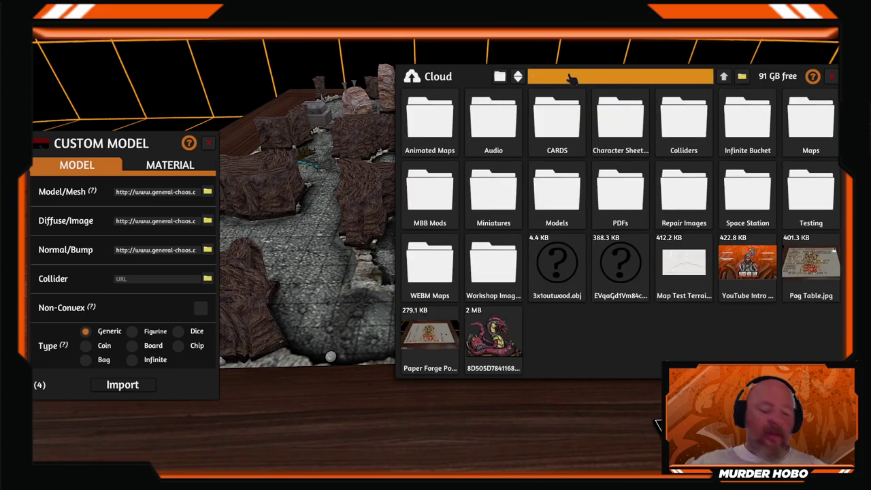
type("x1x1")
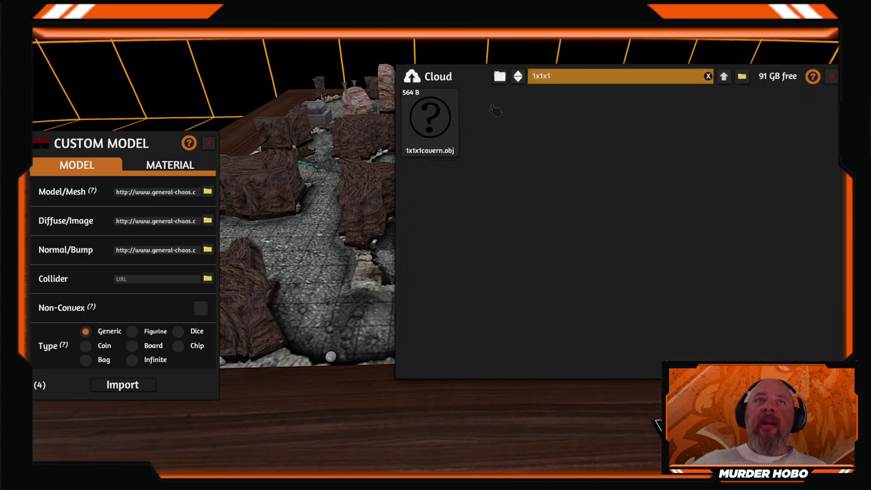
left_click(430, 119)
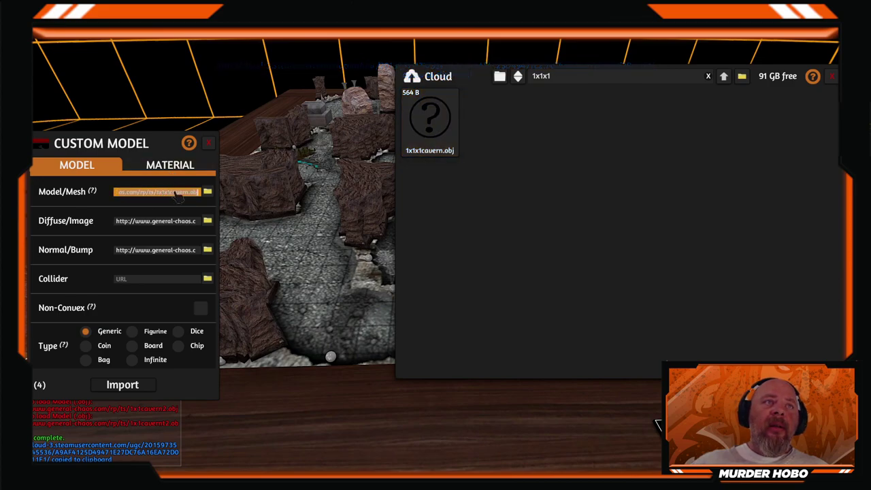
Search the cloud files for 3x1c and replace the Diffuse/Image URL with the cloud link of 3x1cavern.png
left_click(173, 226)
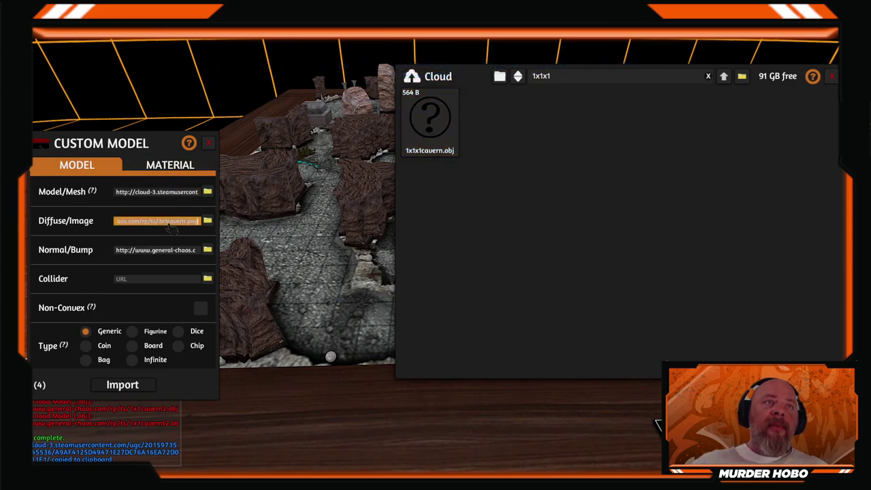
left_click(580, 77)
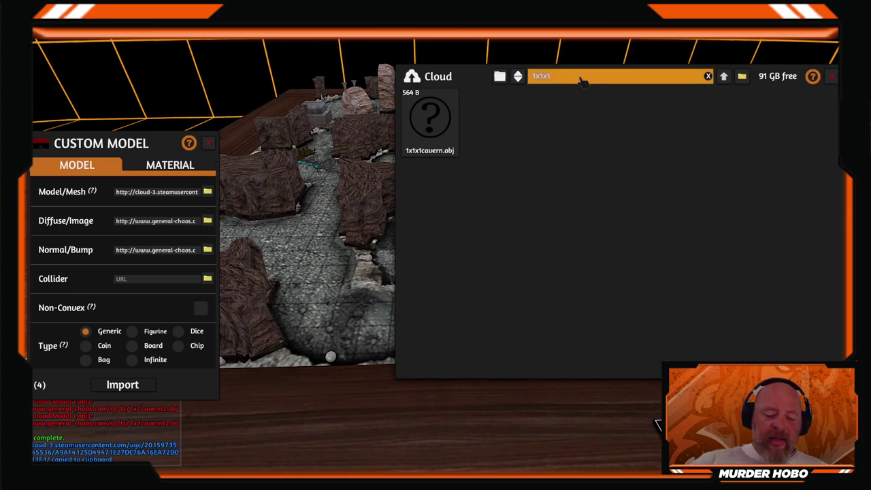
key("BackSpace")
key("BackSpace")
key("BackSpace")
key("BackSpace")
key("BackSpace")
type("3")
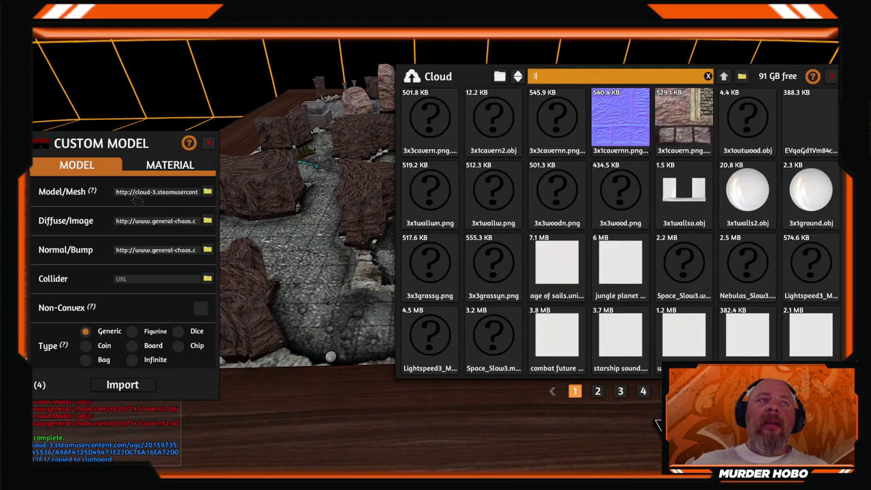
type("x1c")
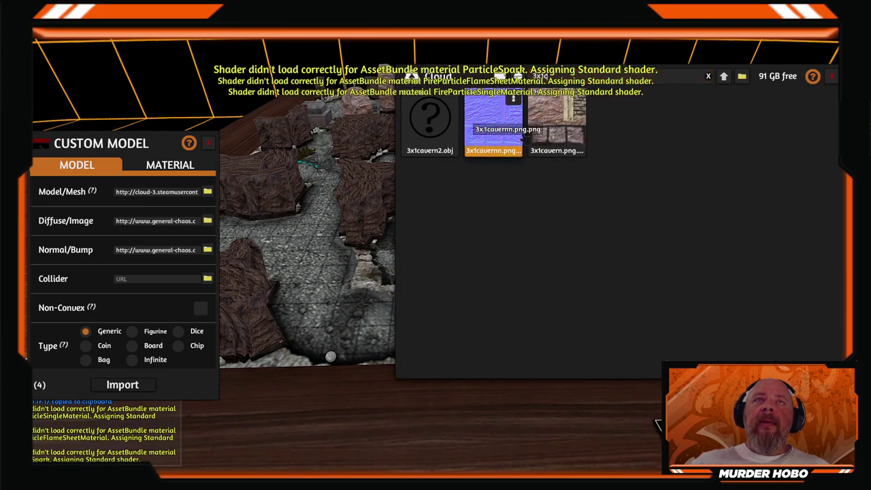
left_click(557, 122)
left_click(140, 222)
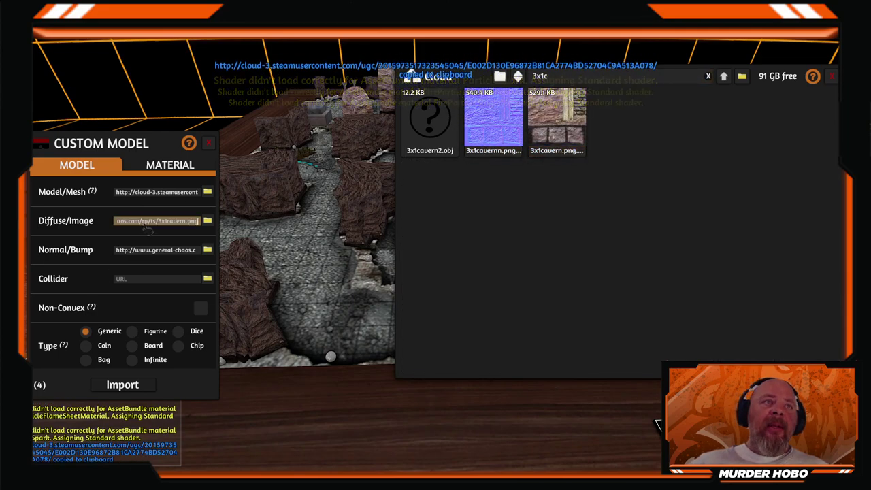
key("ctrl+v")
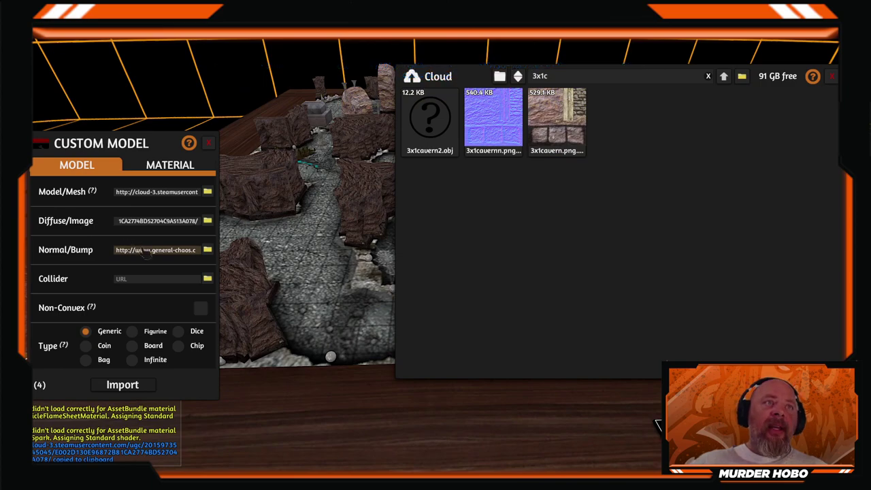
Replace the Normal/Bump URL with the cloud link of 3x1cavernn.png and import the model, updating all matching custom objects
left_click(478, 150)
left_click(164, 250)
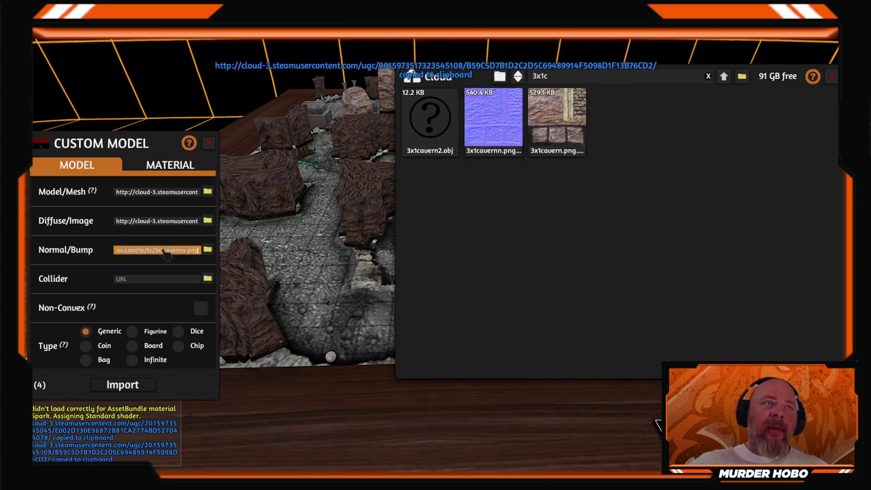
left_click(123, 384)
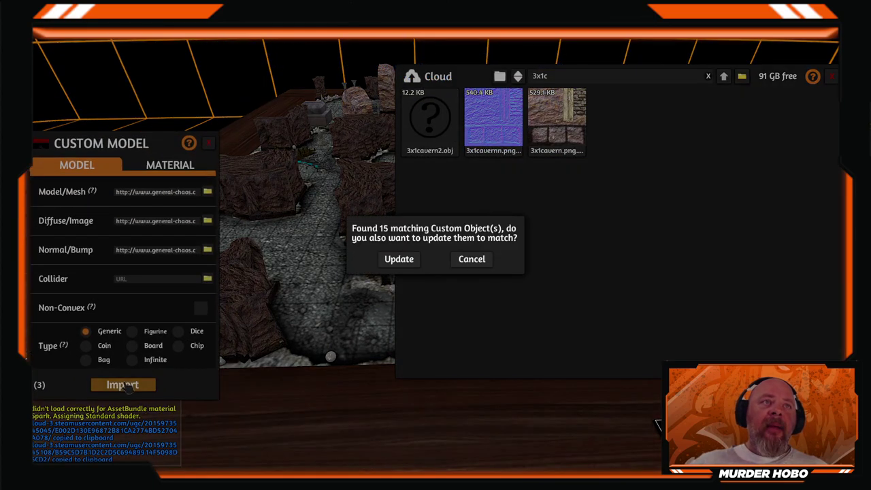
left_click(395, 260)
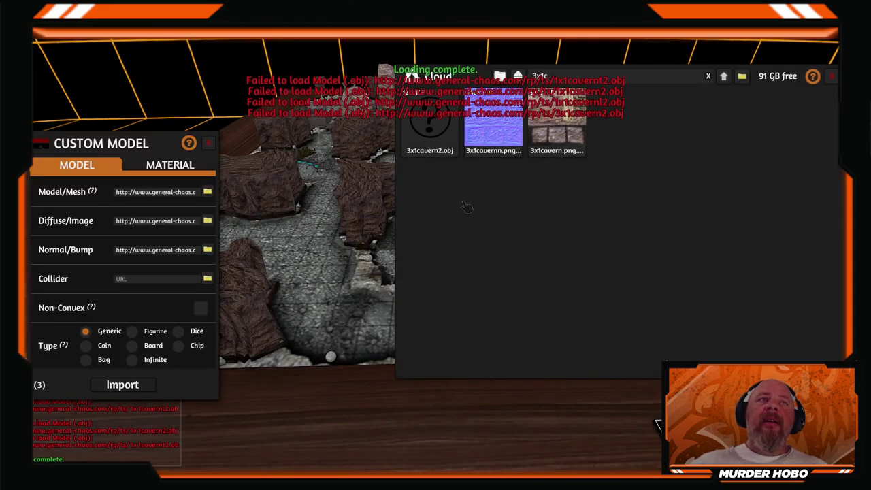
Set the next model's Model/Mesh URL to the cloud link of 3x1cavern2.obj and its Diffuse/Image URL to that of 3x1cavern.png
left_click(145, 195)
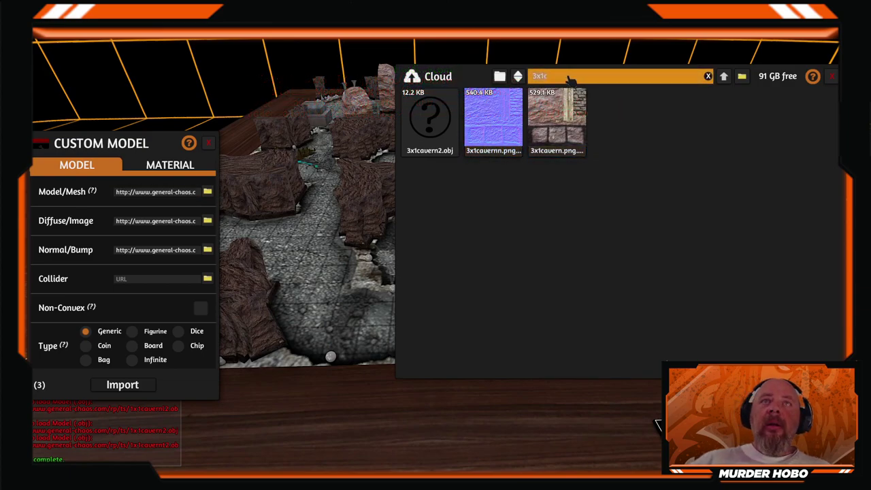
left_click_drag(429, 120, 170, 201)
left_click(167, 197)
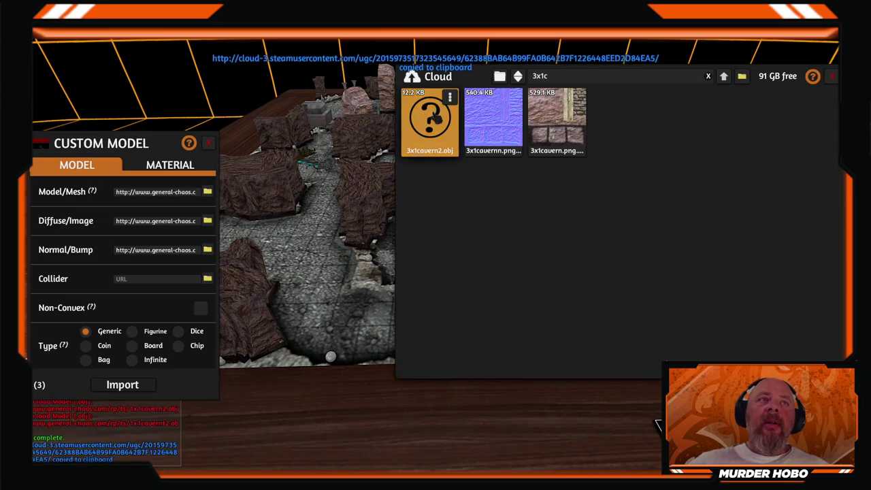
left_click(168, 222)
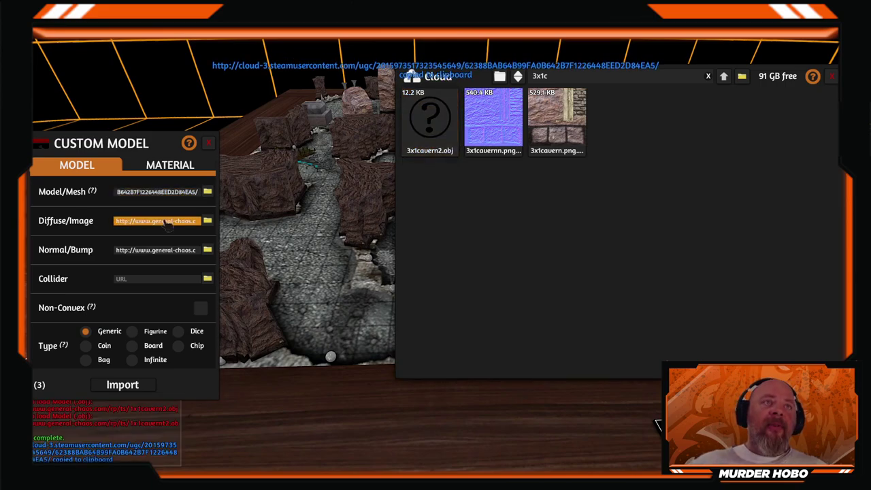
left_click(556, 119)
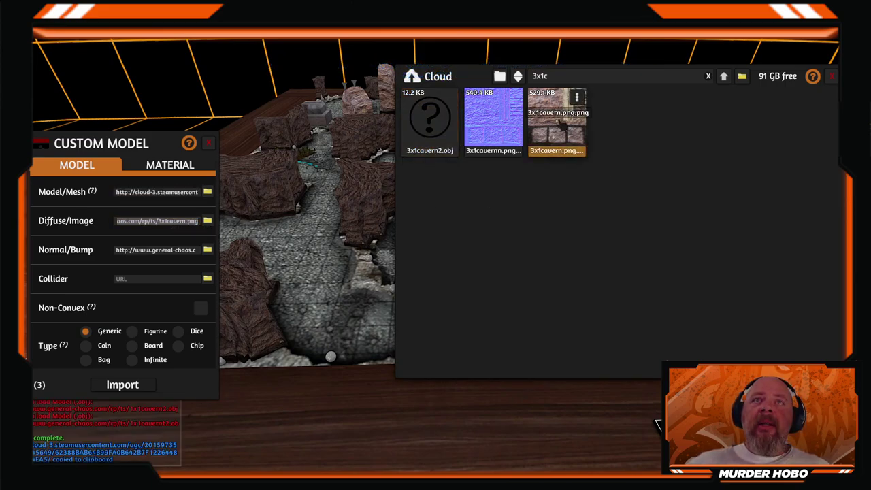
left_click(178, 226)
key("ctrl+v")
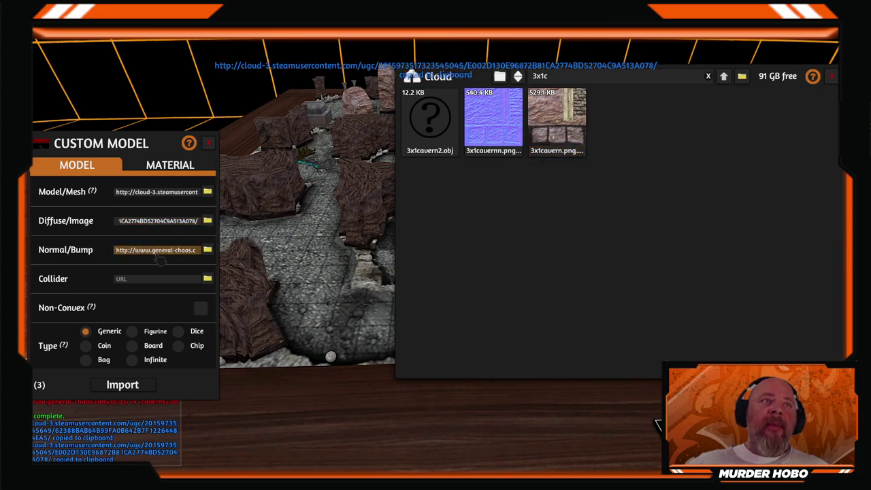
Set the 3x1cavern2 model's Normal/Bump URL to the cloud link of 3x1cavernn.png and import it, updating all matching custom objects
left_click(493, 126)
left_click(181, 252)
key("ctrl+v")
left_click(117, 384)
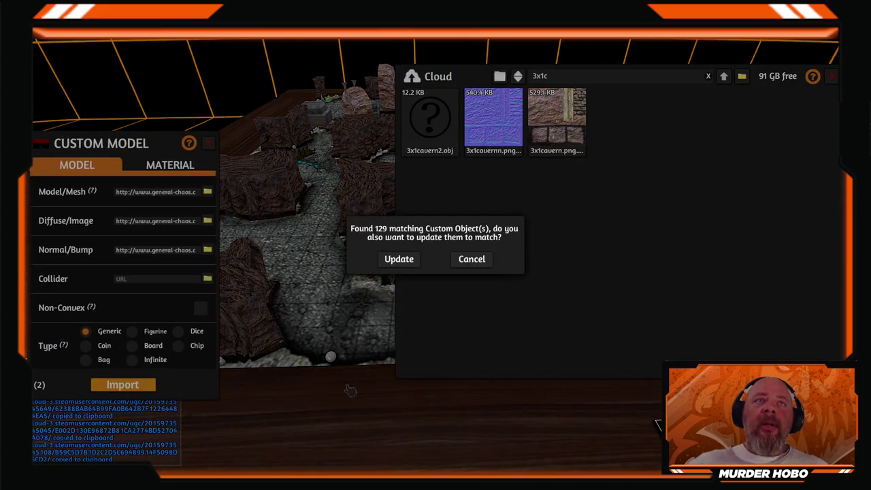
left_click(400, 262)
Search the cloud files for 1x1c and replace the next model's Model/Mesh URL with the cloud link of 1x1cavernl2.obj
left_click(161, 197)
double_click(174, 197)
left_click(560, 76)
type("1x1")
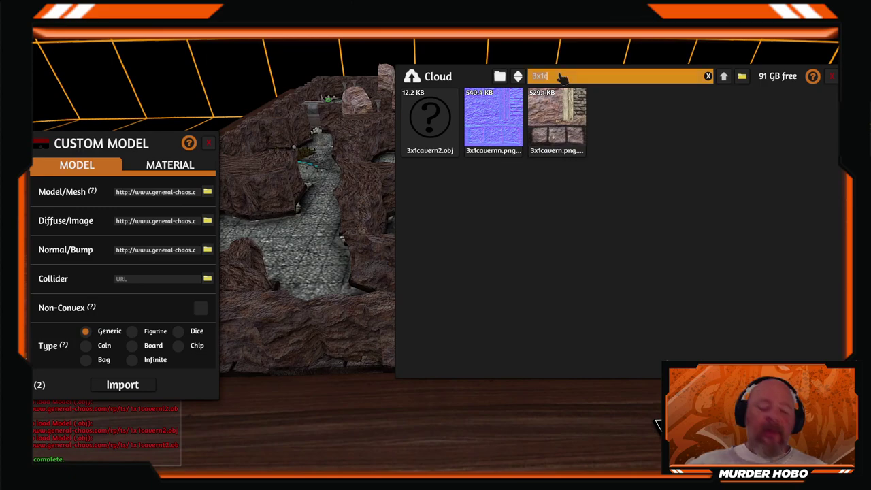
type("c")
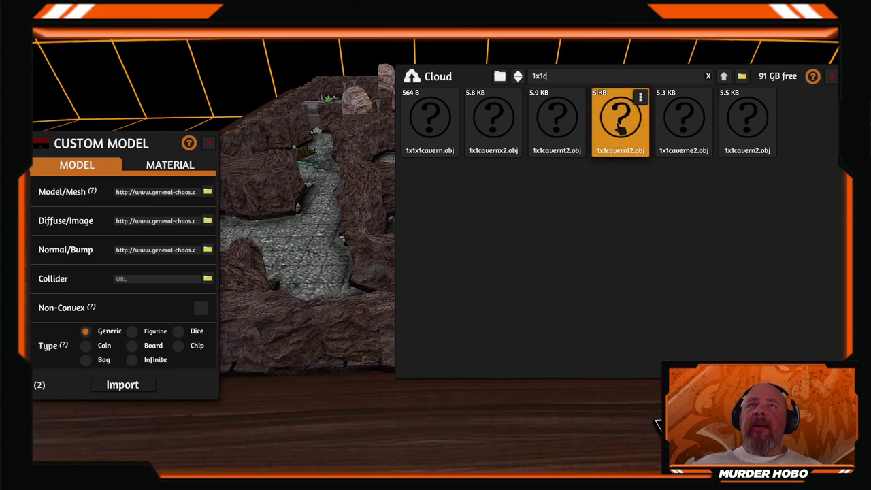
left_click(624, 155)
left_click(139, 192)
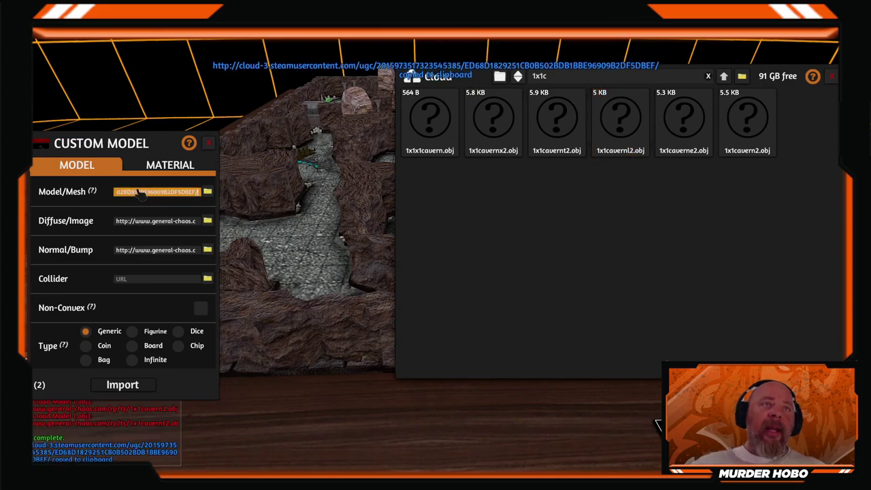
Search the cloud files for 3x1c and replace the Diffuse/Image URL with the cloud link of 3x1cavern.png
left_click(135, 224)
left_click(583, 77)
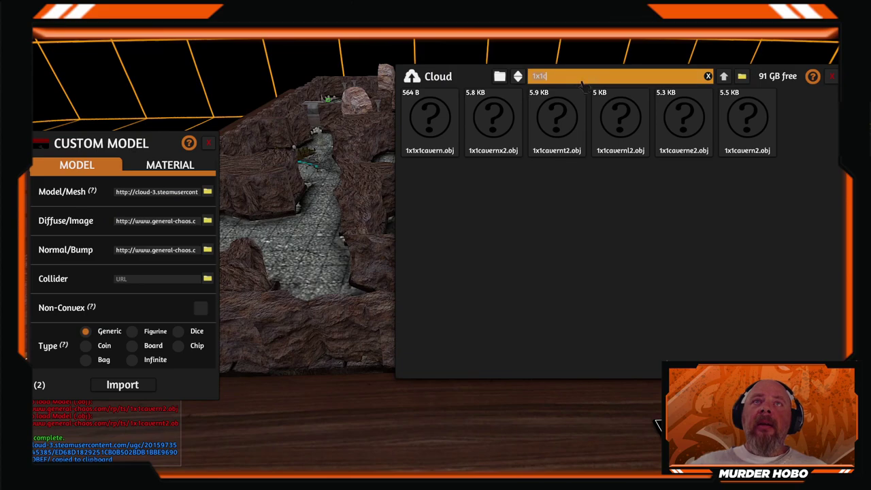
key("BackSpace")
key("BackSpace")
key("BackSpace")
key("BackSpace")
type("3")
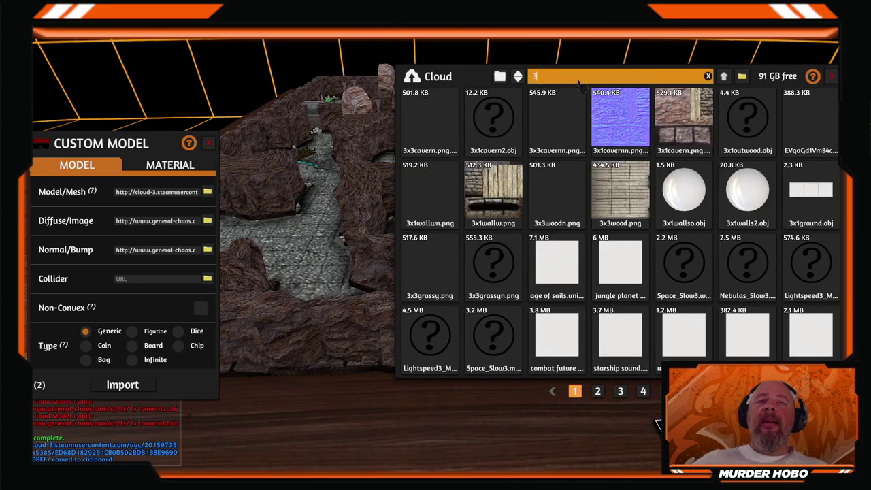
type("x1c")
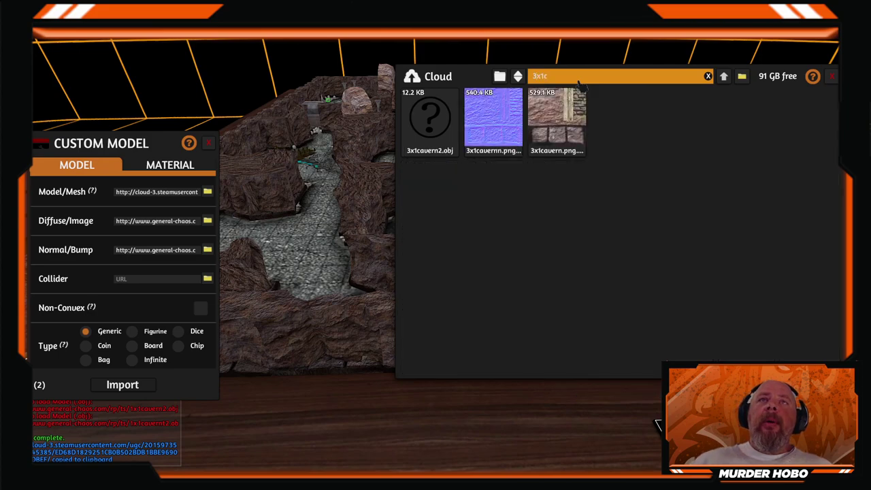
left_click(557, 122)
left_click(152, 222)
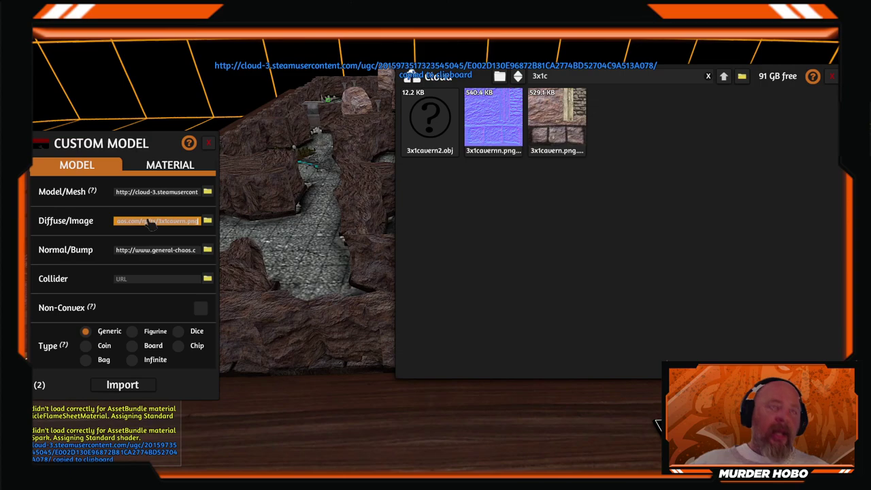
key("ctrl+v")
Replace the Normal/Bump URL with the cloud link of 3x1cavernn.png and import the model, updating all matching custom objects
left_click(488, 133)
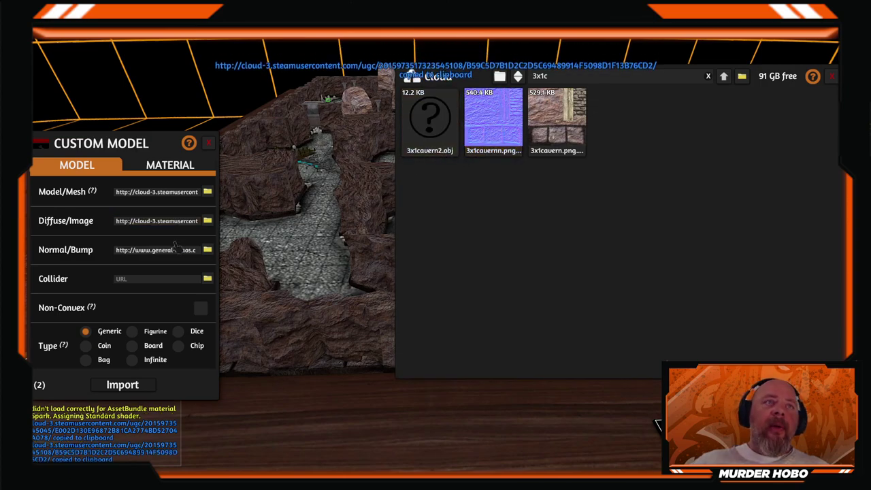
left_click(177, 249)
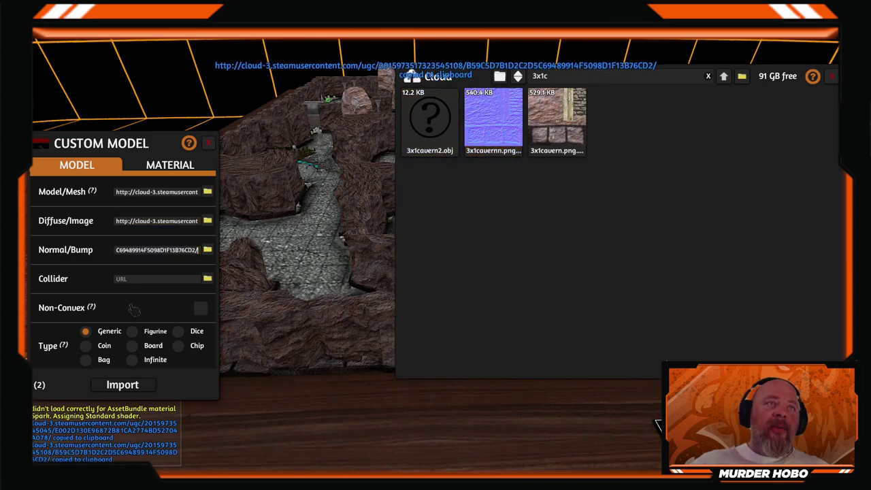
left_click(123, 385)
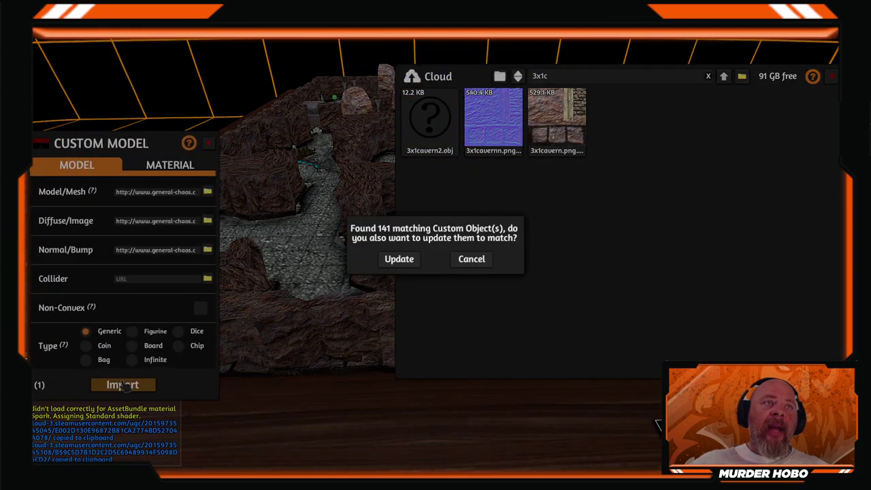
left_click(397, 260)
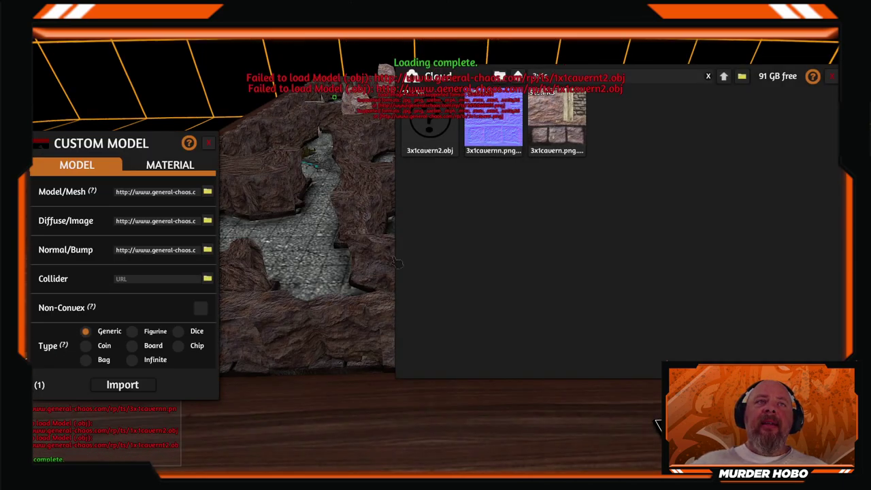
Replace the 1x1cavern2 model's Diffuse/Image URL with the cloud link of 3x1cavern.png and its Normal/Bump URL with that of 3x1cavernn.png
left_click(158, 196)
key("End")
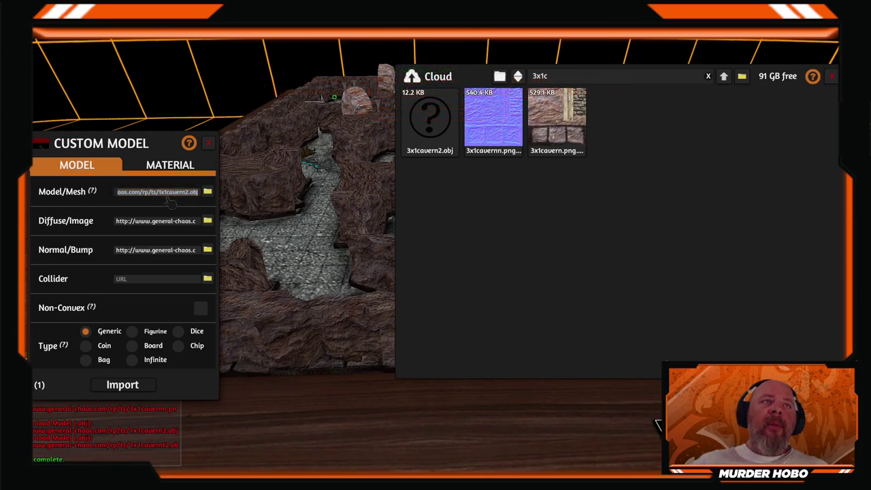
left_click(173, 196)
left_click(164, 224)
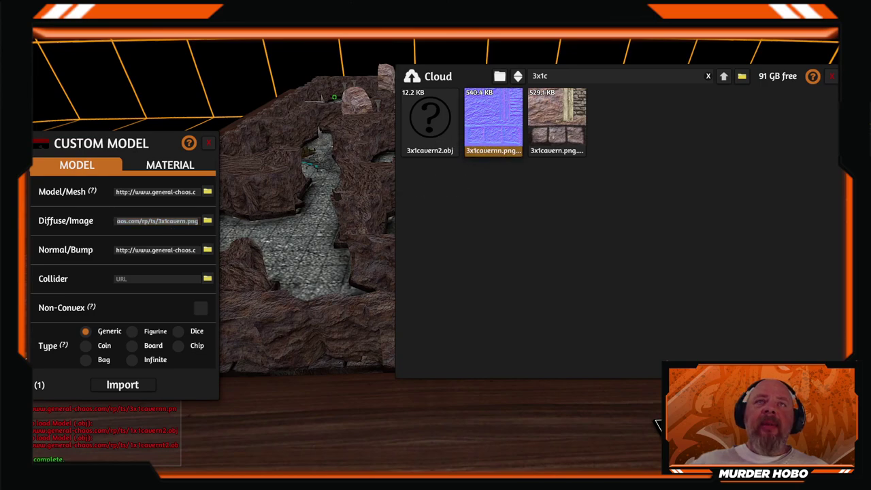
left_click(556, 126)
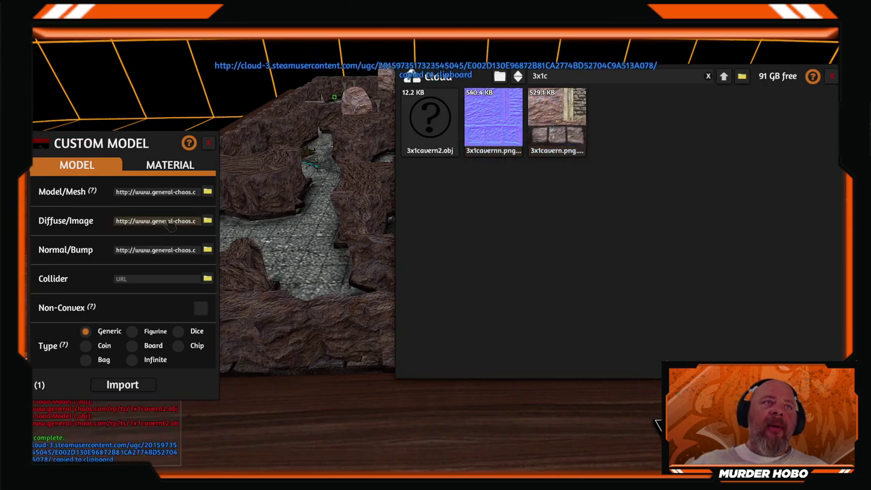
key("ctrl+v")
left_click(155, 252)
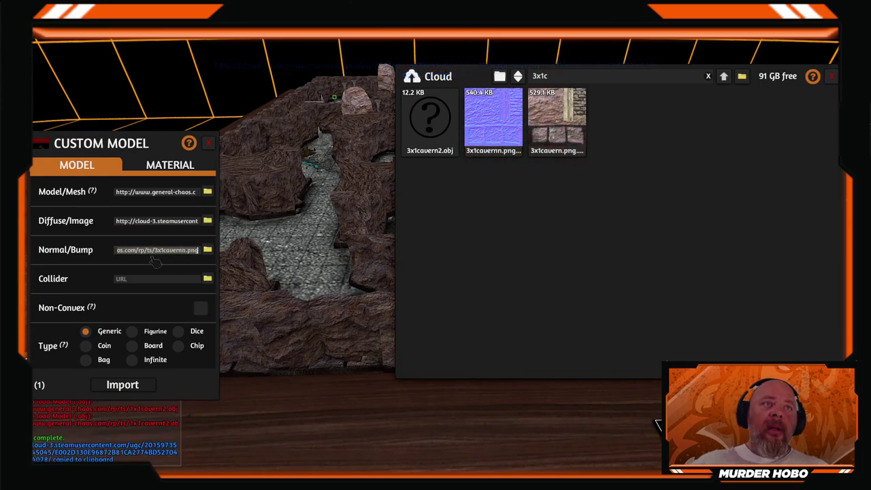
left_click(493, 119)
left_click(153, 251)
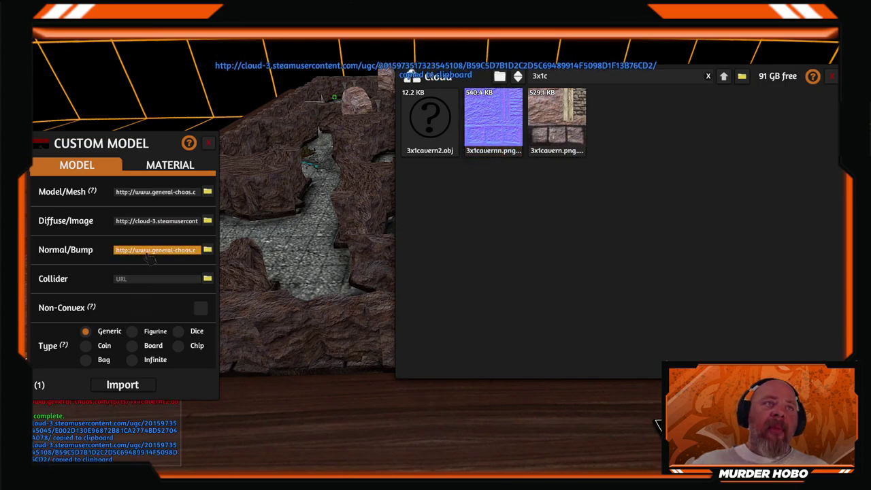
Check the file name in the Model/Mesh URL and search the cloud files for 1x1c
left_click(187, 193)
left_click(190, 196)
left_click(552, 77)
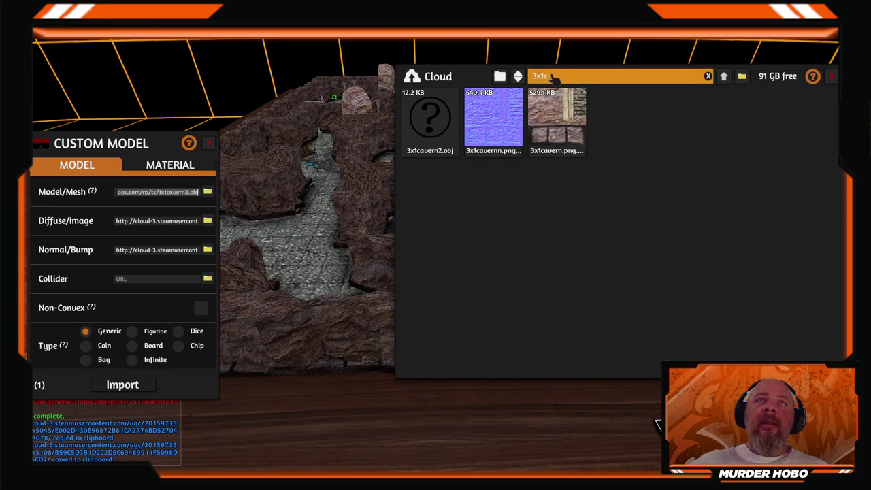
key("BackSpace")
key("BackSpace")
key("BackSpace")
key("BackSpace")
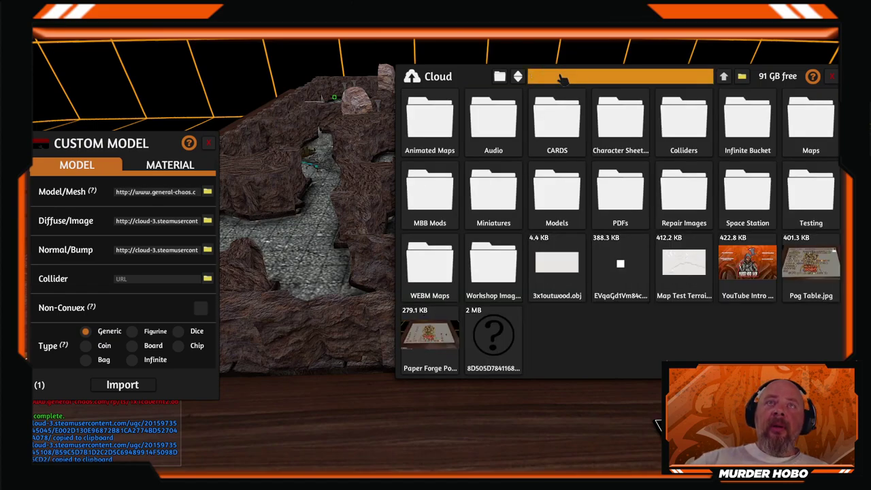
type("1x1c")
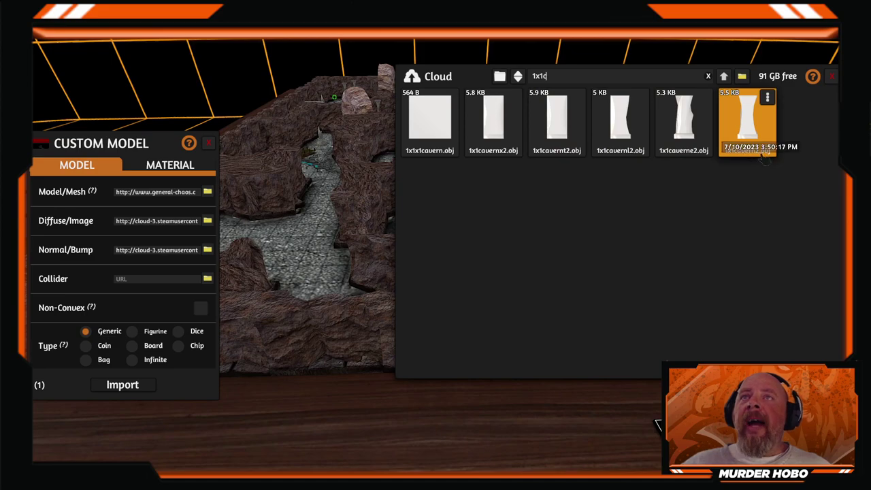
Replace the Model/Mesh URL with the cloud link of 1x1cavern2.obj and import the model, updating all matching custom objects
left_click(157, 192)
key("ctrl+v")
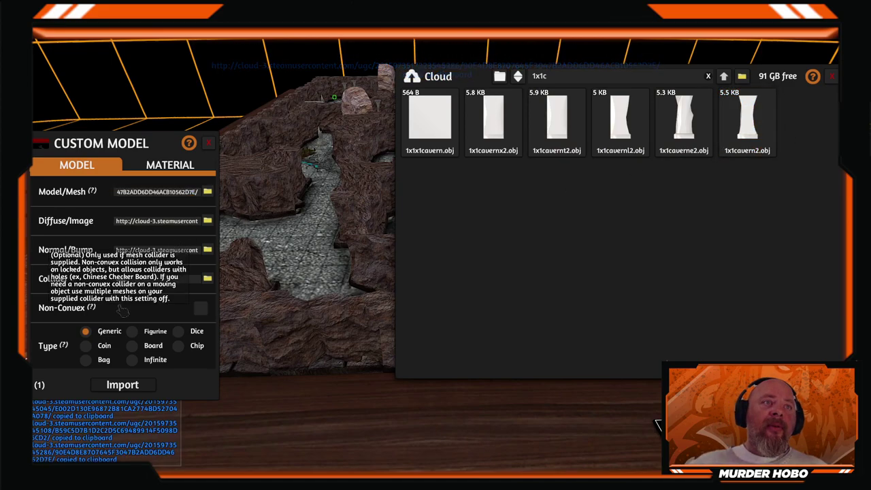
left_click(123, 384)
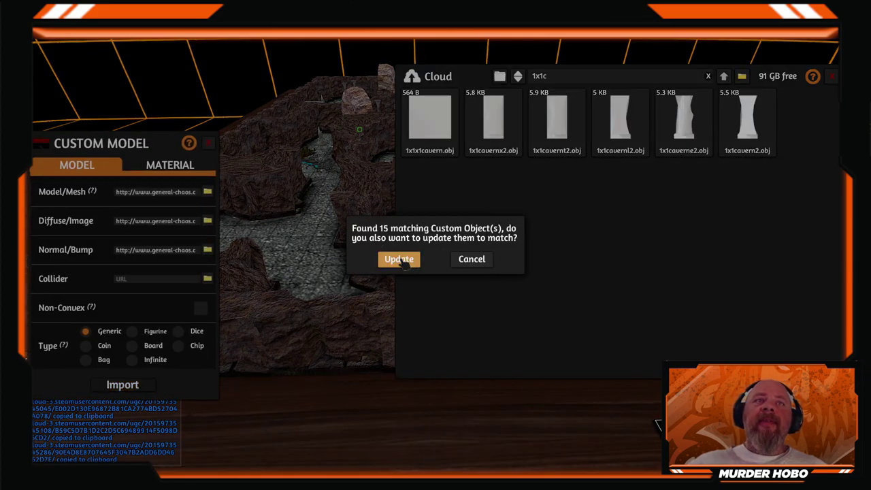
left_click(401, 262)
Check the next model's mesh file name and replace its Model/Mesh URL with the cloud link of 1x1cavernt2.obj
left_click(157, 193)
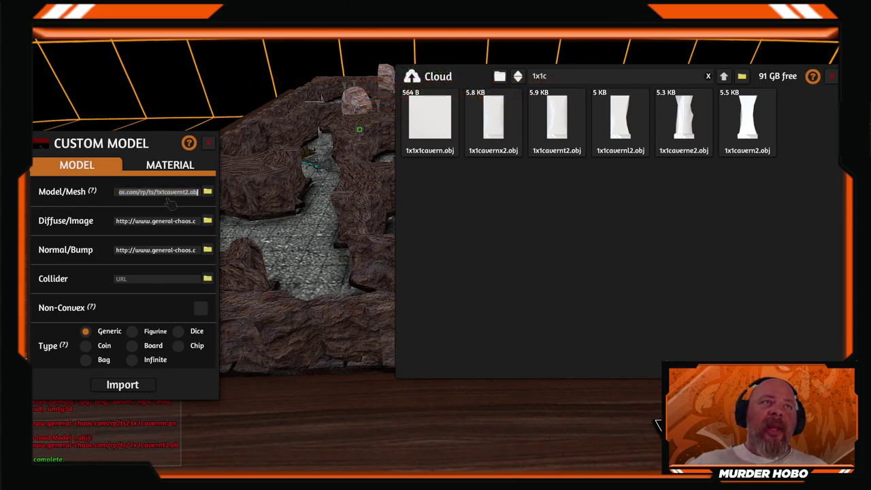
left_click(174, 195)
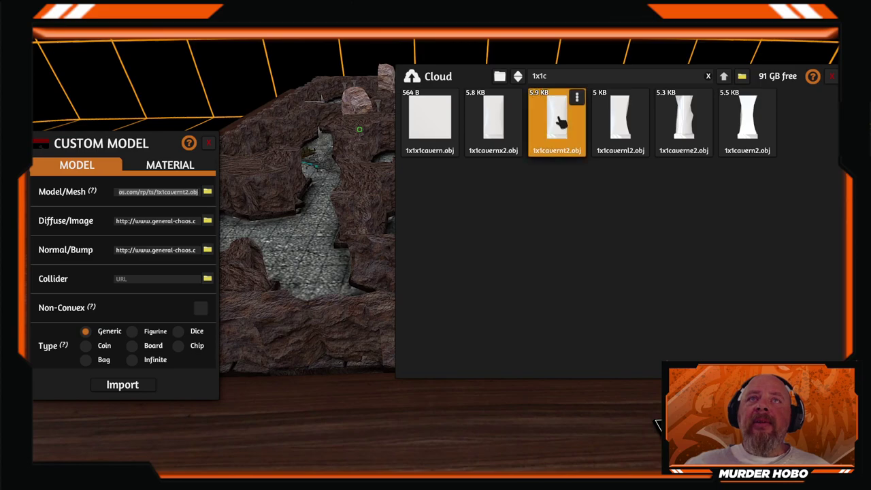
left_click(562, 146)
left_click(146, 192)
key("ctrl+v")
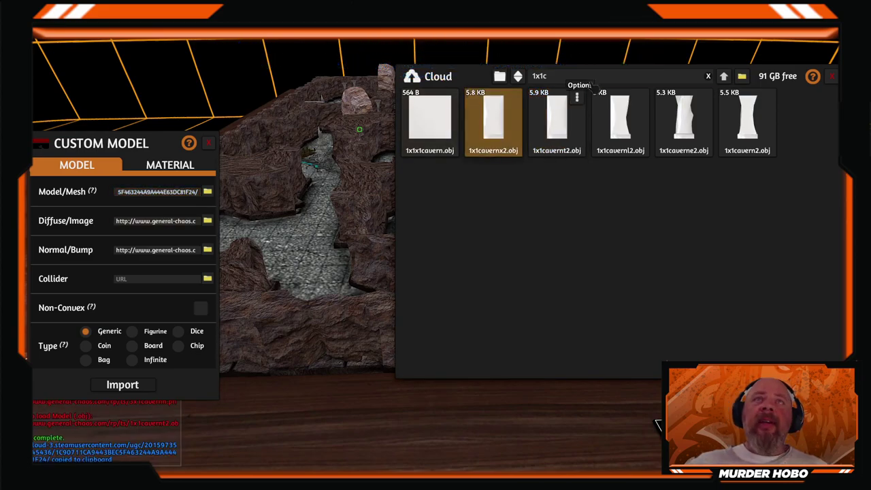
Search the cloud files for 3x1c and replace the 1x1cavernt2 model's Diffuse/Image URL with the cloud link of 3x1cavern.png
left_click(575, 79)
key("BackSpace")
key("BackSpace")
key("BackSpace")
key("BackSpace")
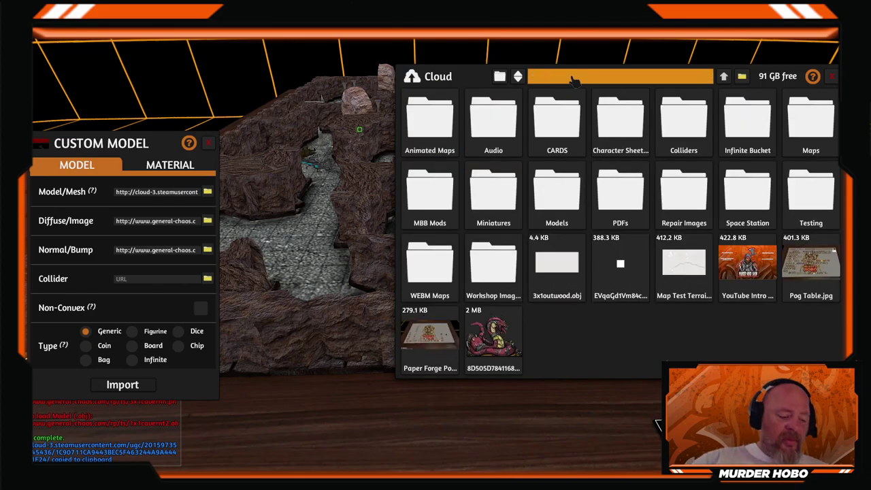
type("3")
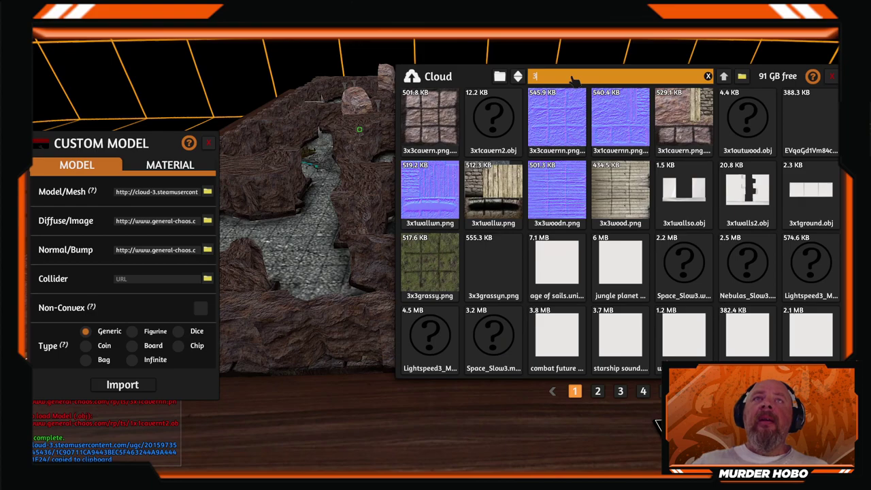
type("x1c")
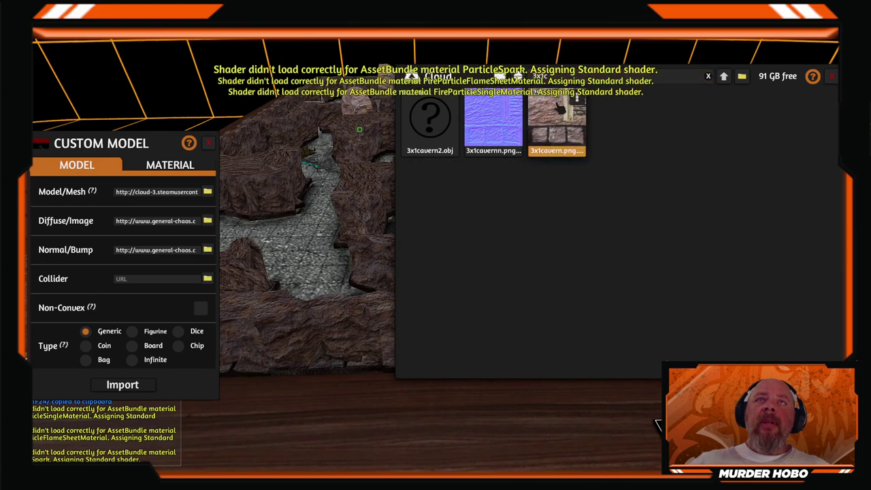
left_click(556, 126)
left_click(144, 221)
key("ctrl+v")
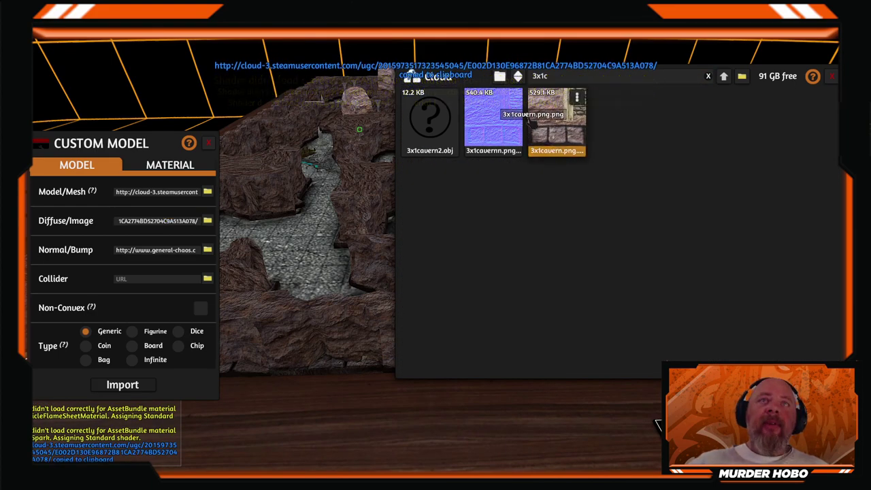
Set the 1x1cavernt2 model's Normal/Bump URL to the cloud link of 3x1cavernn.png and import it, updating all matching custom objects
left_click(488, 124)
left_click(155, 251)
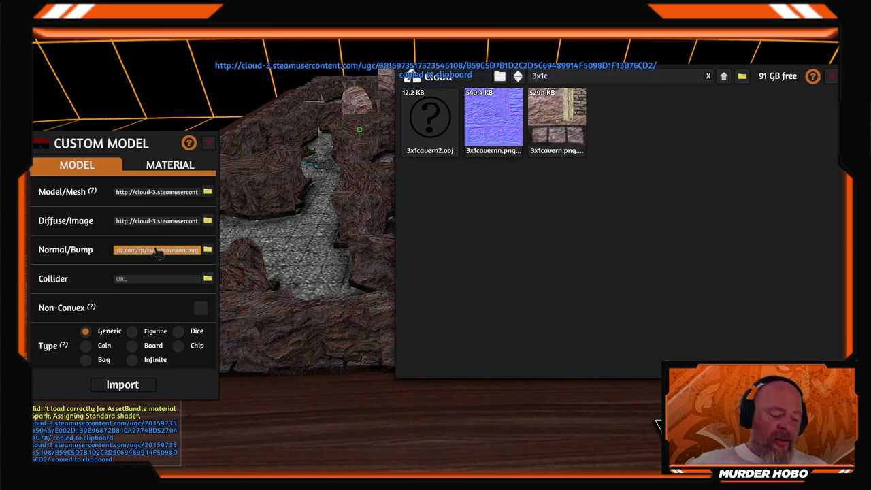
key("ctrl+v")
left_click(122, 384)
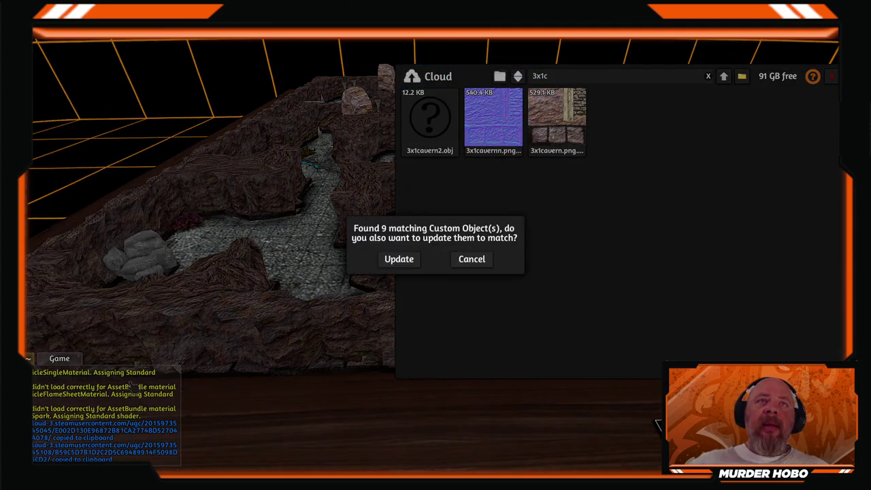
left_click(397, 258)
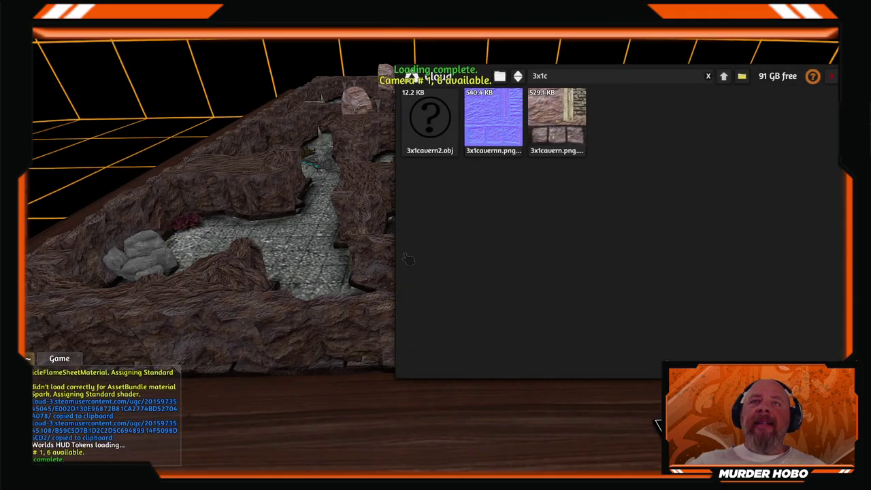
Close the cloud file window and inspect the cavern map's walls and floor from several camera angles
left_click(831, 76)
key("space")
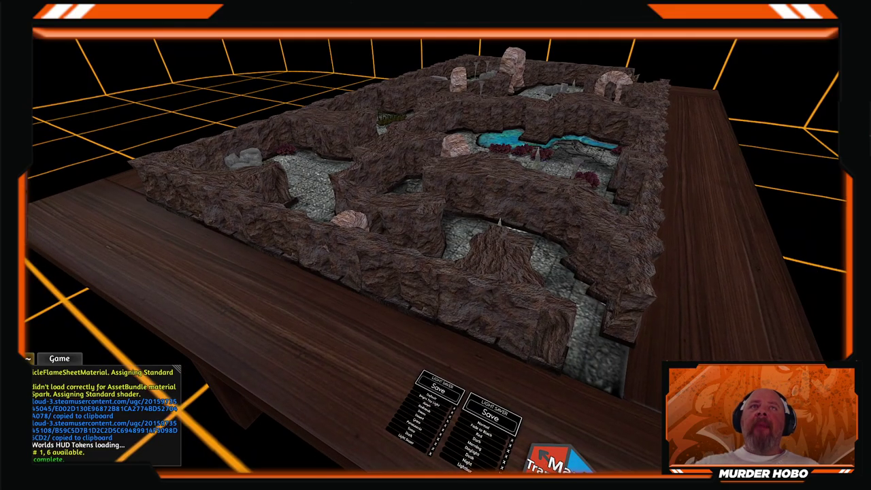
key("2")
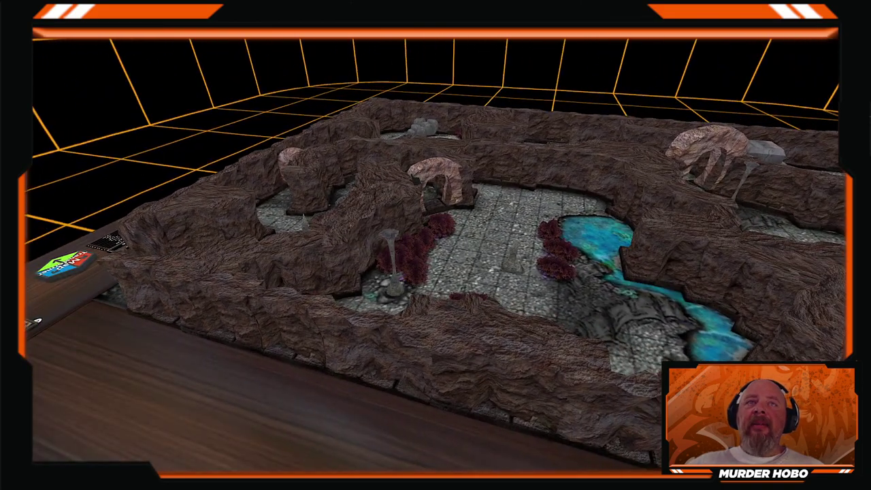
key("3")
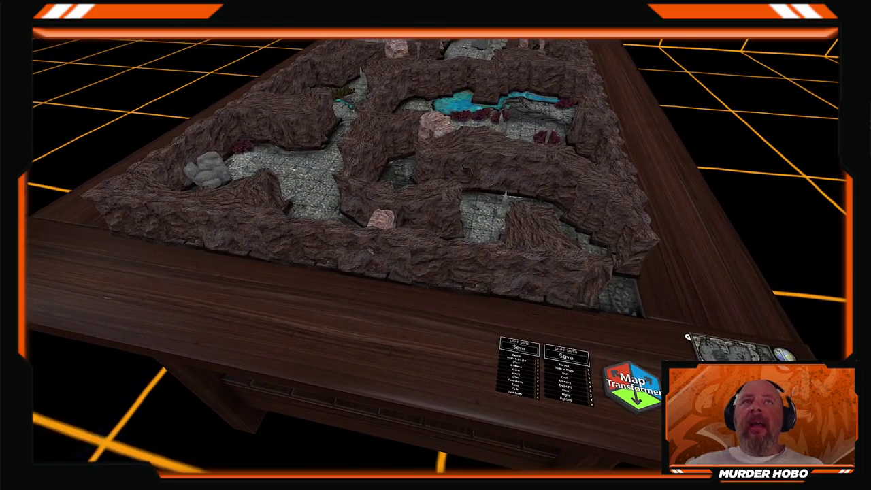
key("4")
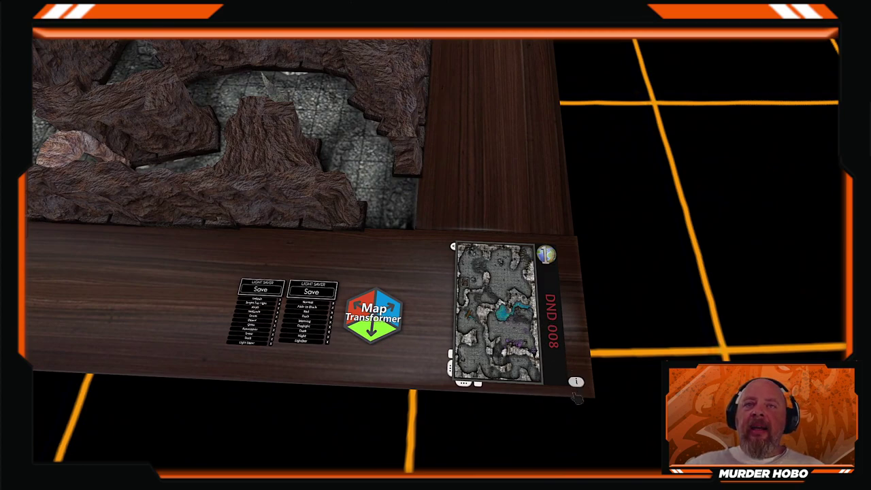
Initialize the One World hub beside the map and pack the DND 008 map
scroll(580, 385, "up", 3)
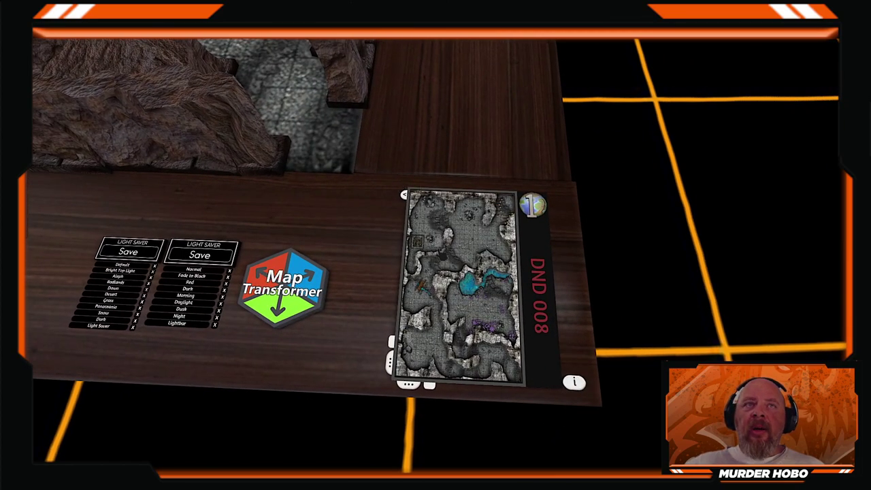
left_click(575, 383)
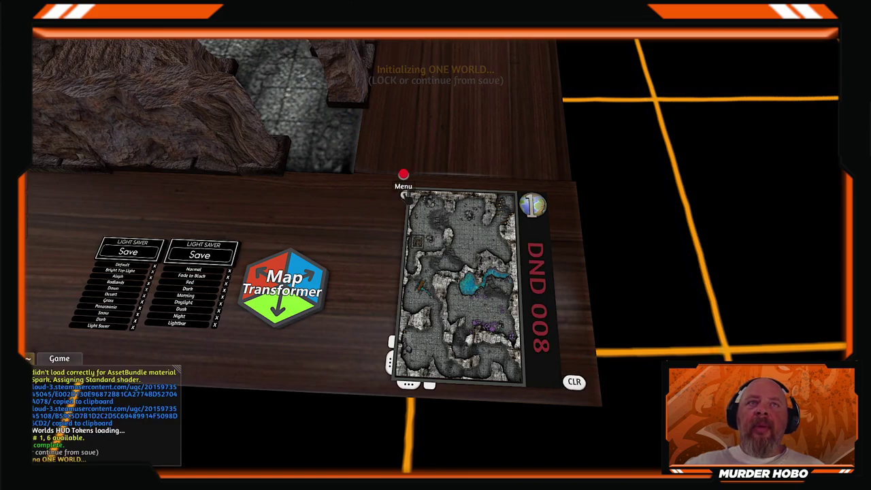
left_click(403, 176)
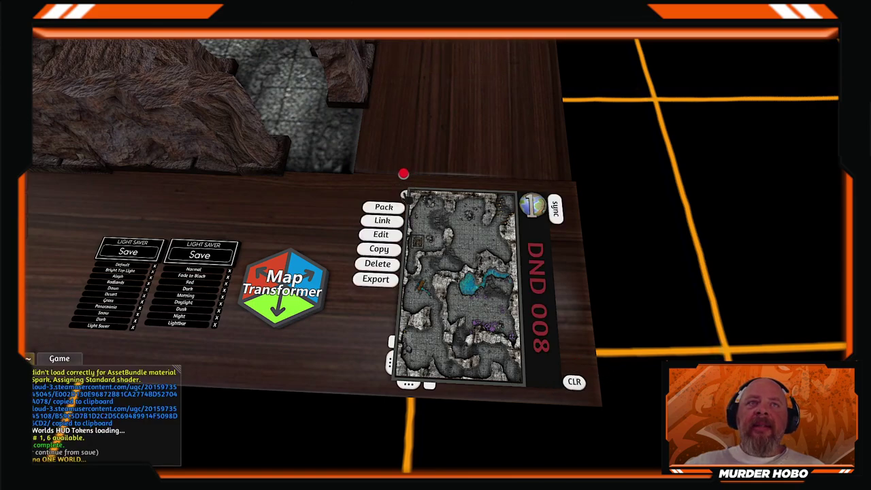
left_click(384, 207)
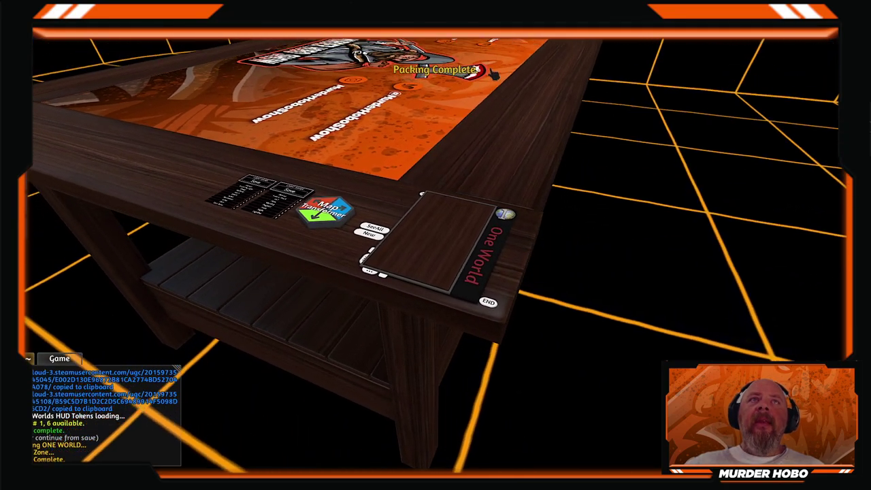
Bring DND 008 back up in One World and build its map on the table
right_click(526, 262)
left_click(525, 272)
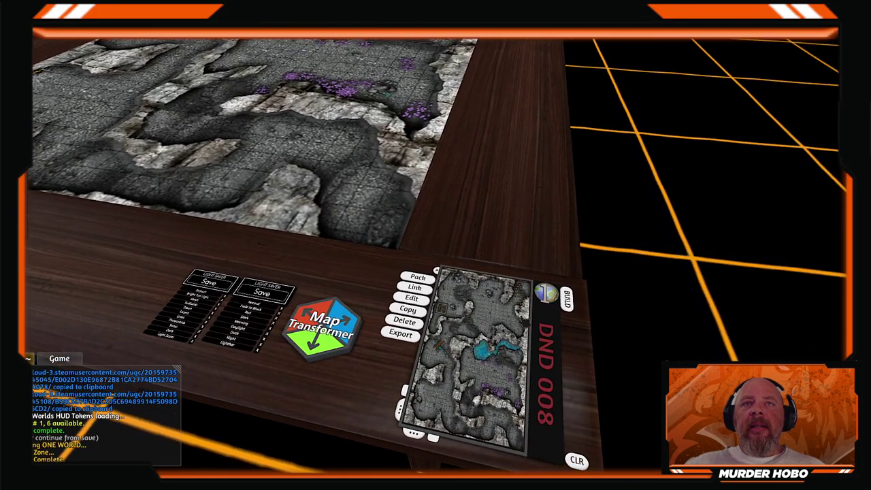
left_click(570, 299)
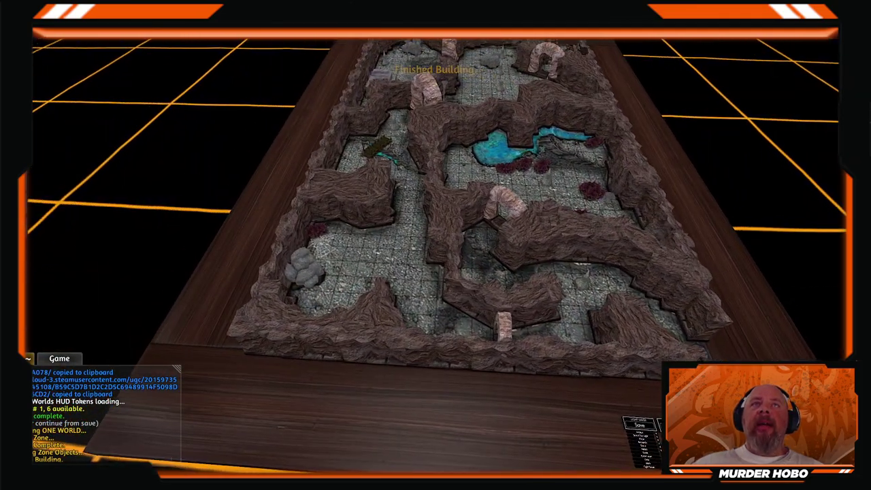
Review the Mod Caching option in the game configuration and close the configuration window
key("Escape")
left_click(426, 233)
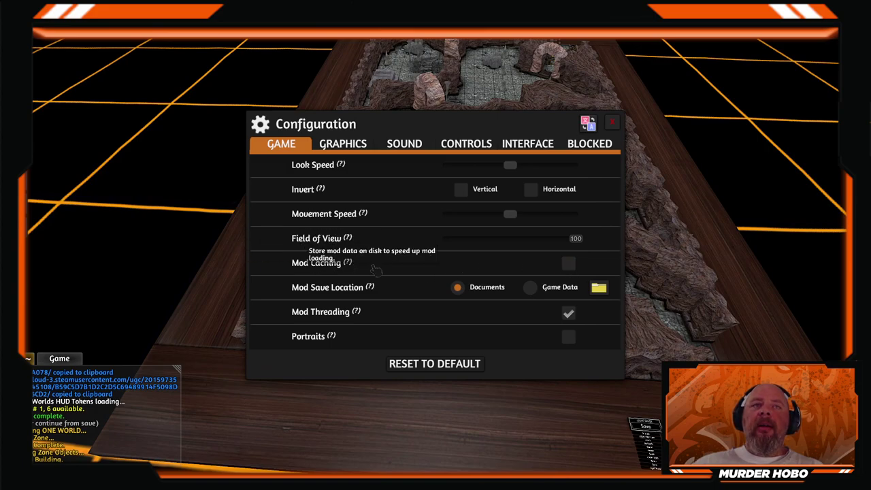
left_click(611, 122)
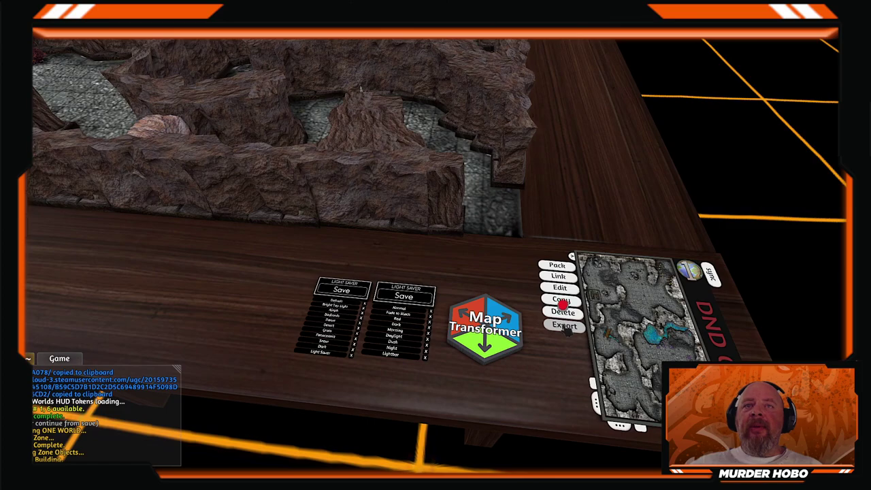
Export the DND 008 map and save the exported bag as OWx_DND 008 in the MapLocations folder, overwriting the existing file
left_click(565, 326)
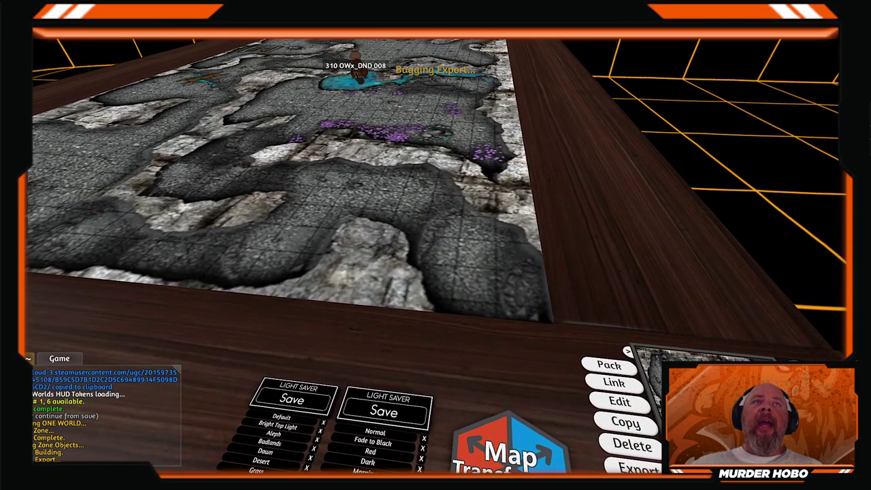
left_click_drag(348, 95, 576, 243)
right_click(597, 245)
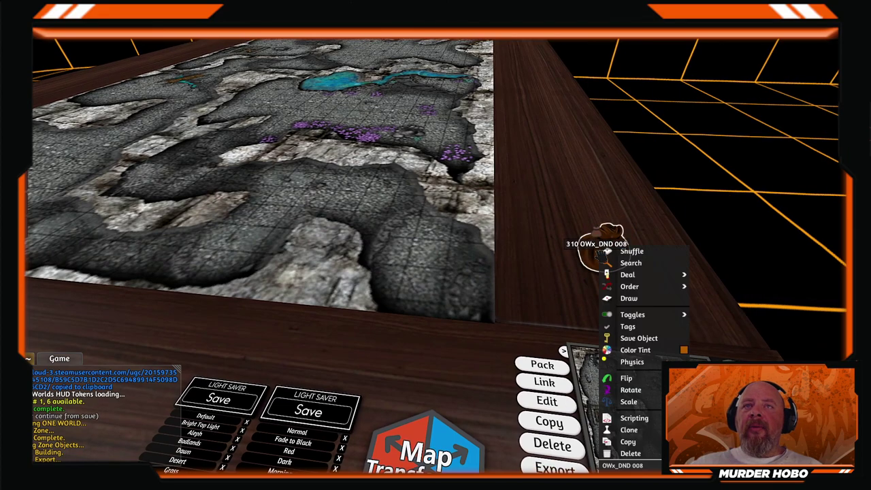
left_click(639, 339)
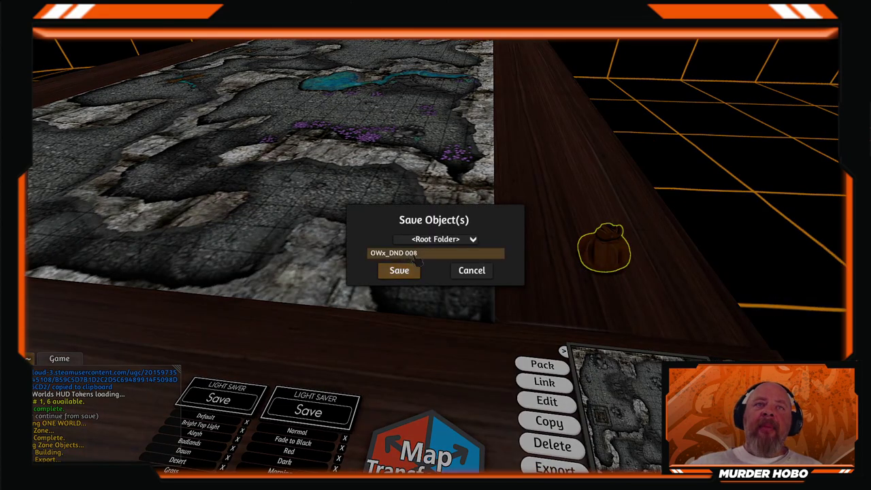
left_click(462, 242)
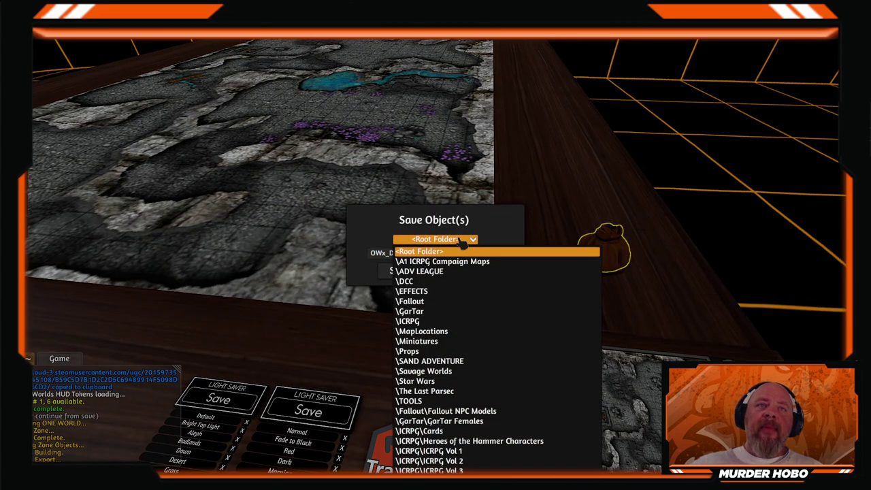
left_click(429, 331)
left_click(399, 269)
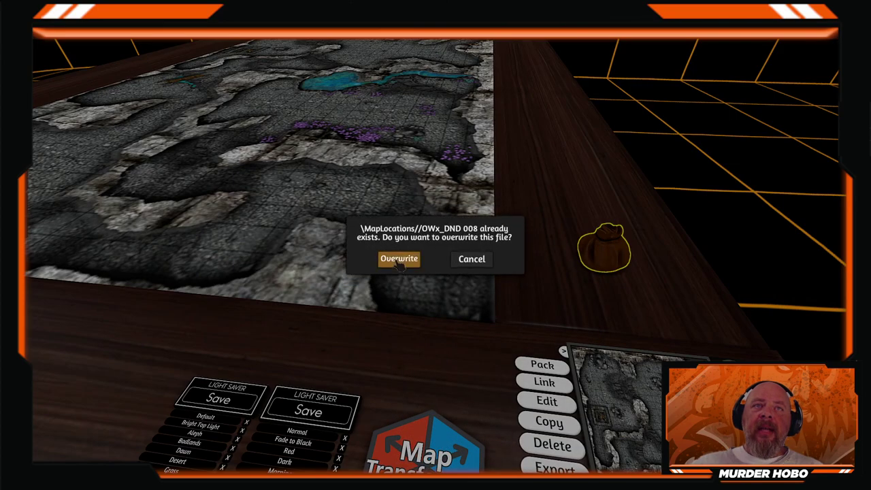
left_click(397, 255)
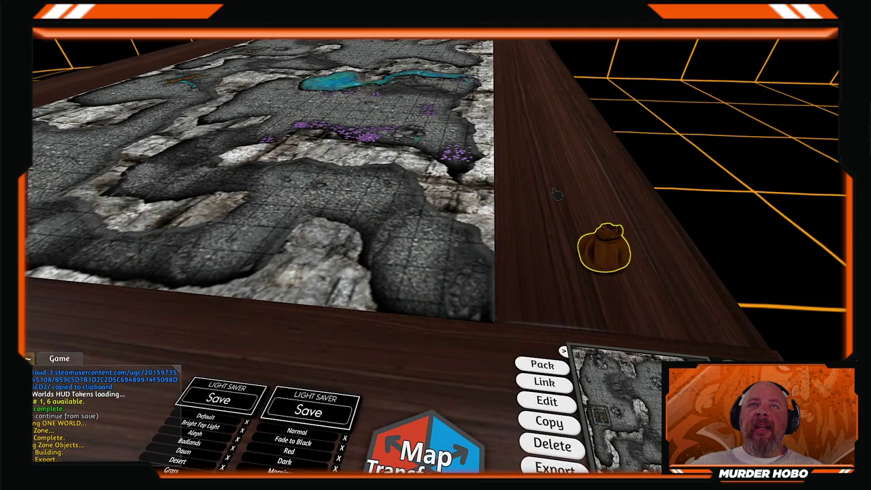
scroll(556, 194, "down", 3)
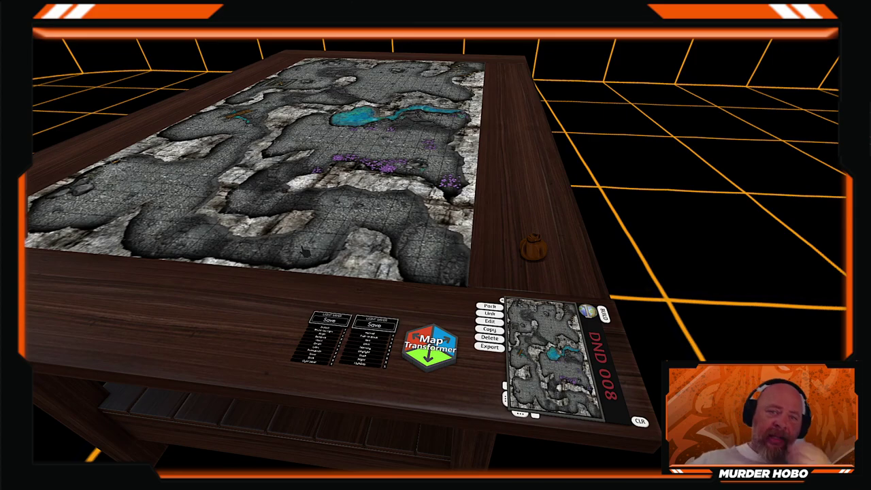
mouse_move(355, 330)
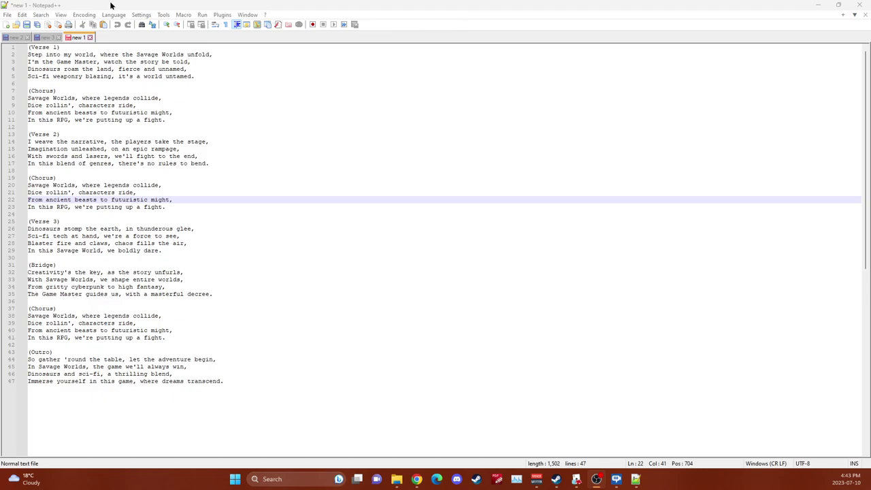
left_click(44, 38)
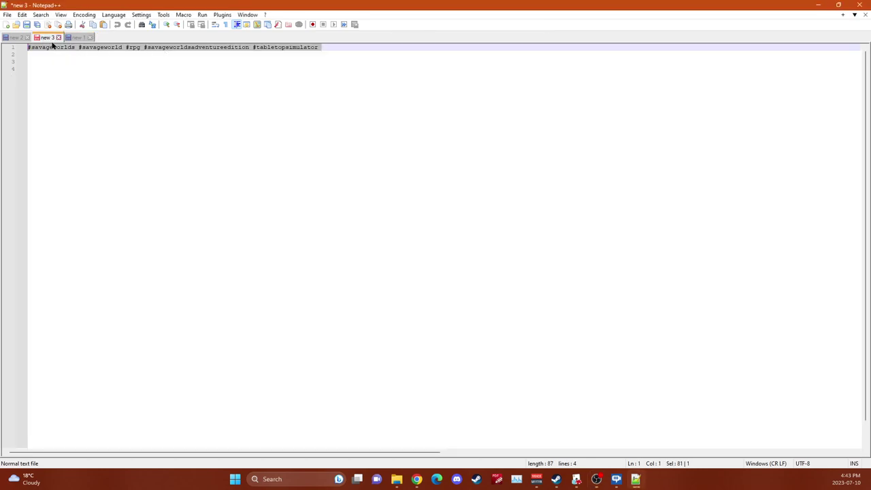
left_click(15, 38)
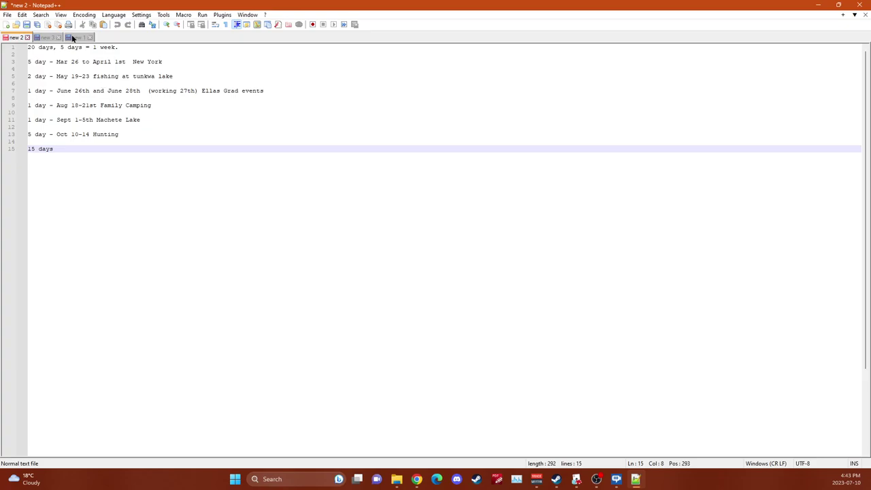
left_click(46, 38)
left_click(78, 37)
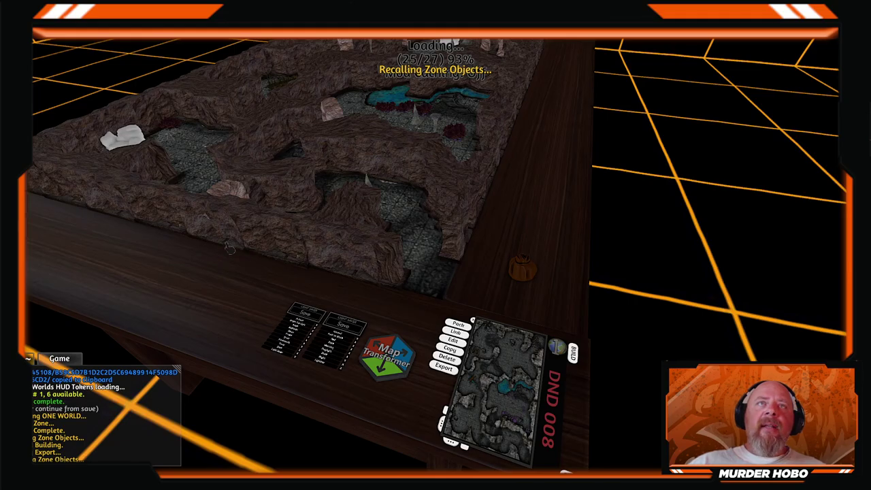
Open the custom model settings of a front cavern wall piece and copy its Model/Mesh URL
right_click(229, 247)
key("a")
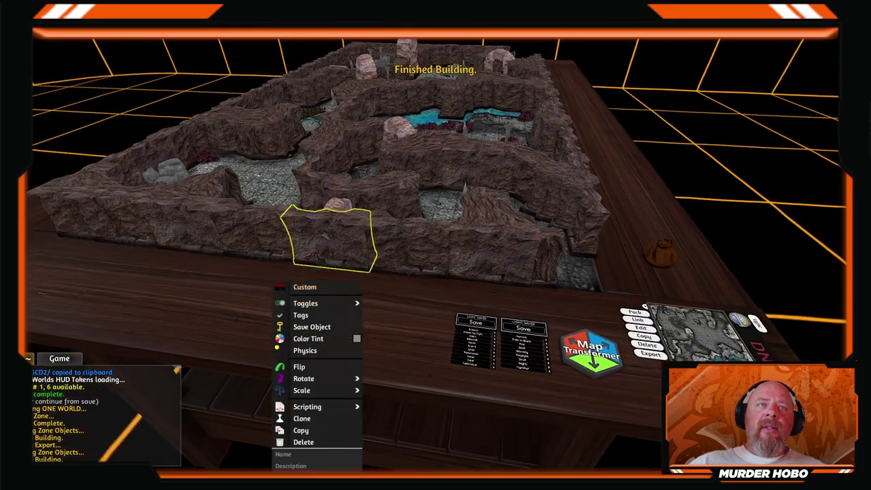
left_click(317, 290)
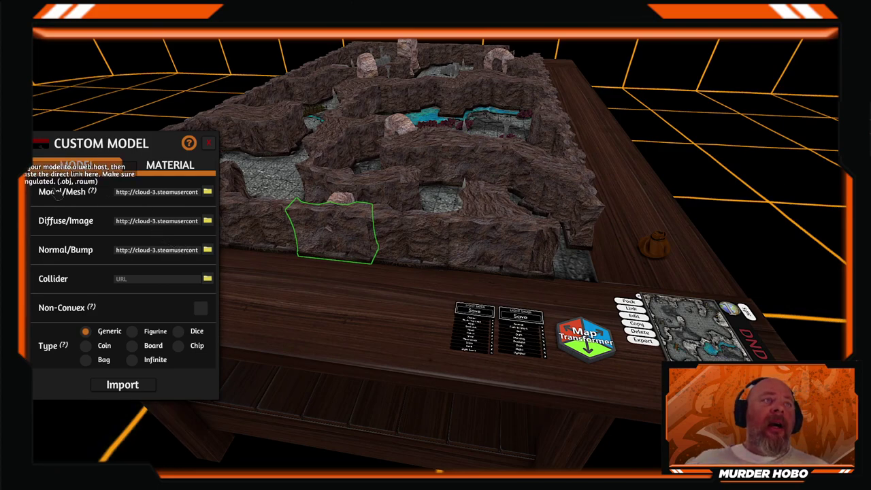
left_click(162, 194)
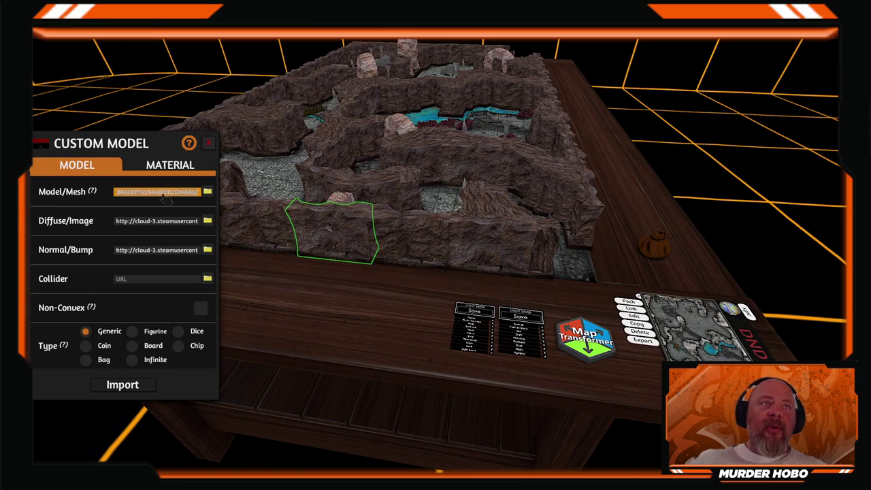
left_click(401, 332)
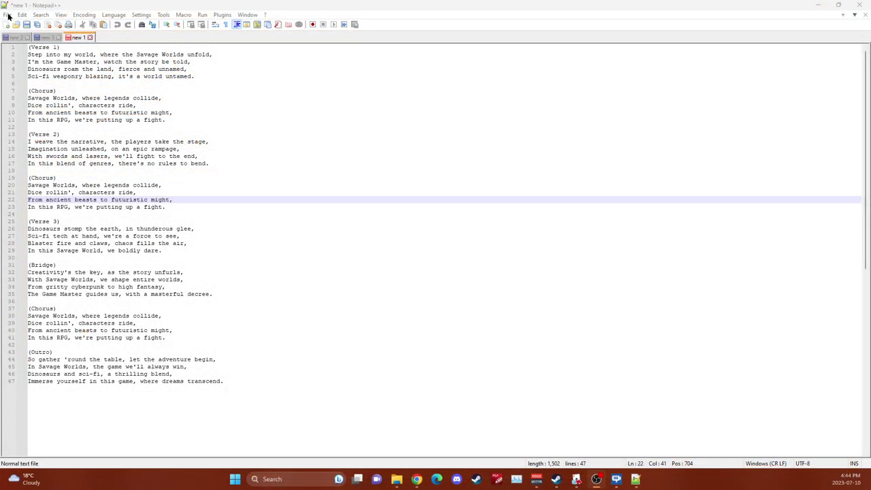
Paste the mesh URL into a new Notepad++ document and copy the fragment B64B99FA0B64 from it
left_click(8, 15)
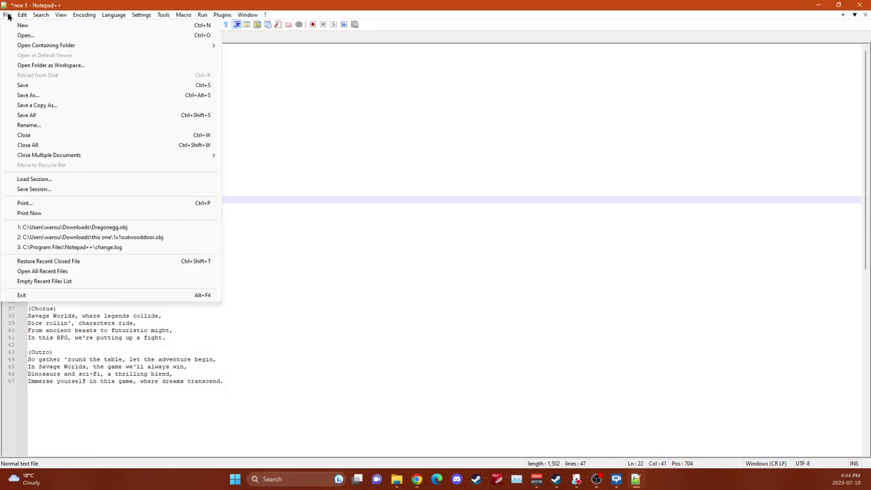
left_click(39, 28)
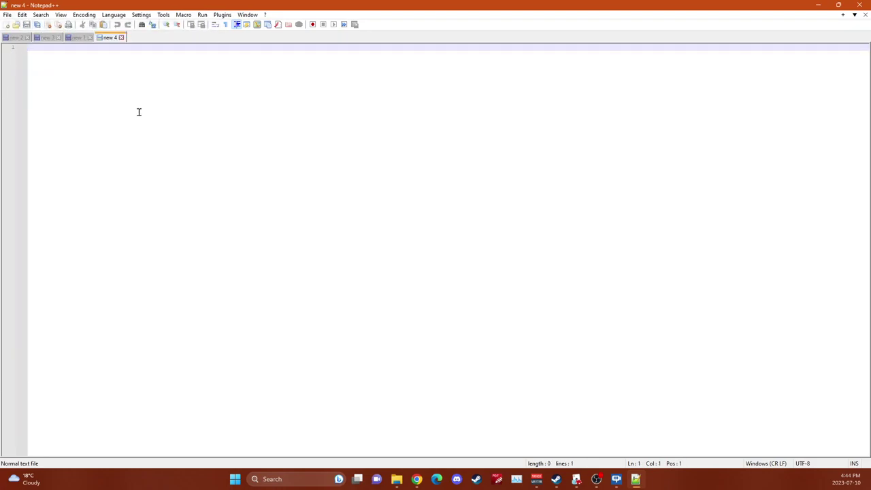
key("ctrl+v")
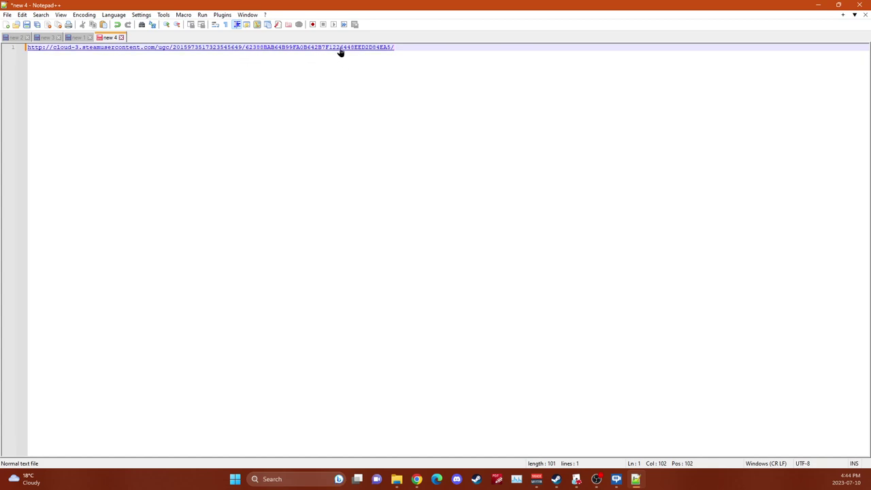
left_click(270, 50)
left_click_drag(270, 49, 315, 52)
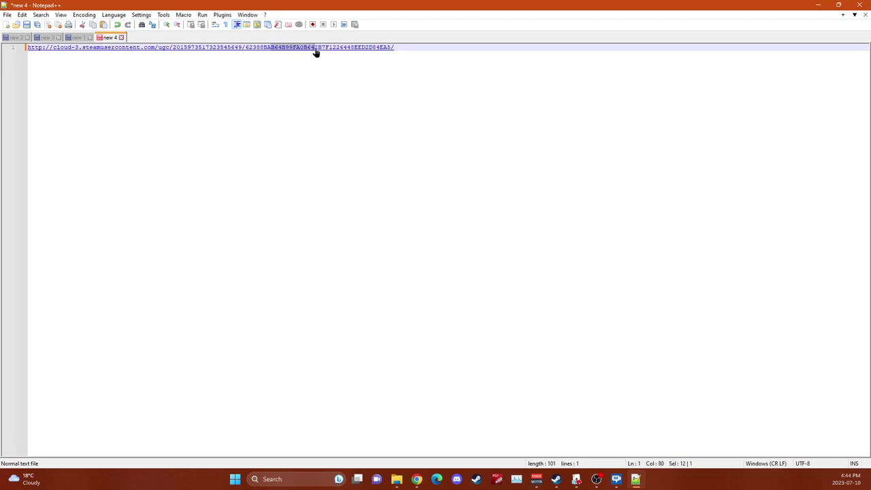
key("ctrl+c")
In File Explorer, open the Mods folder under Documents, My Games, Tabletop Simulator and search it for *B64B99FA0B64*
left_click(397, 478)
left_click(38, 143)
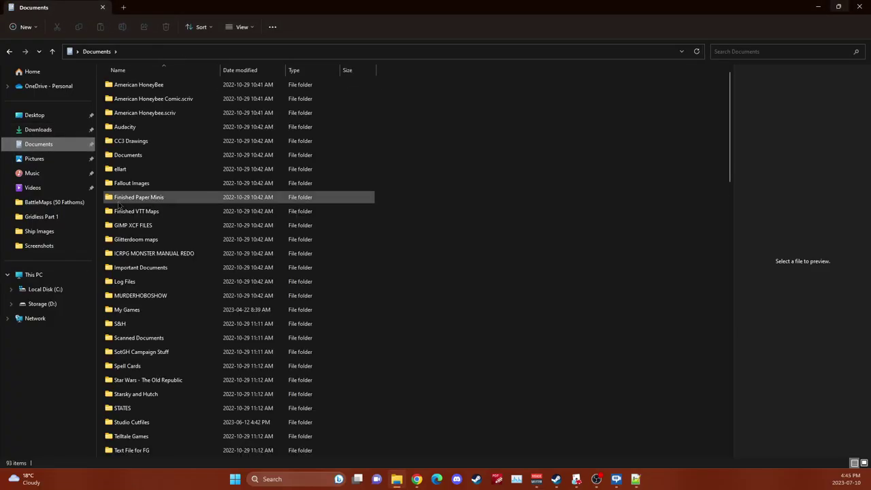
left_click(139, 309)
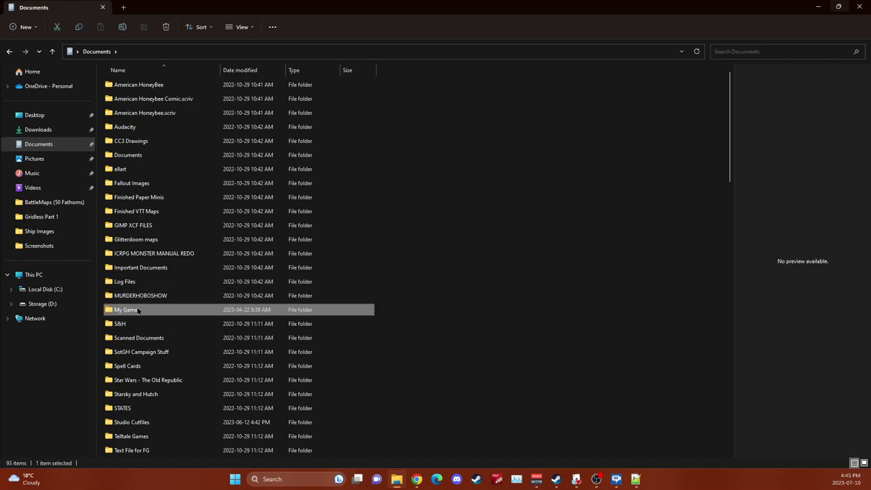
double_click(142, 307)
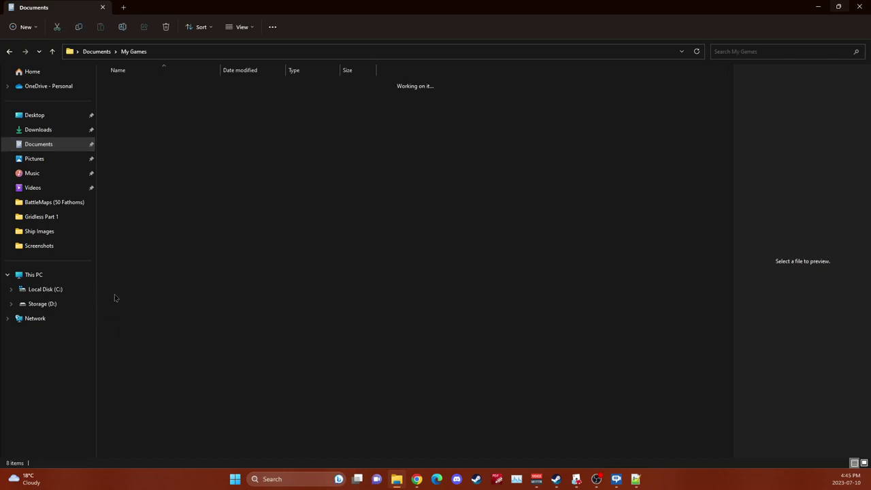
double_click(136, 155)
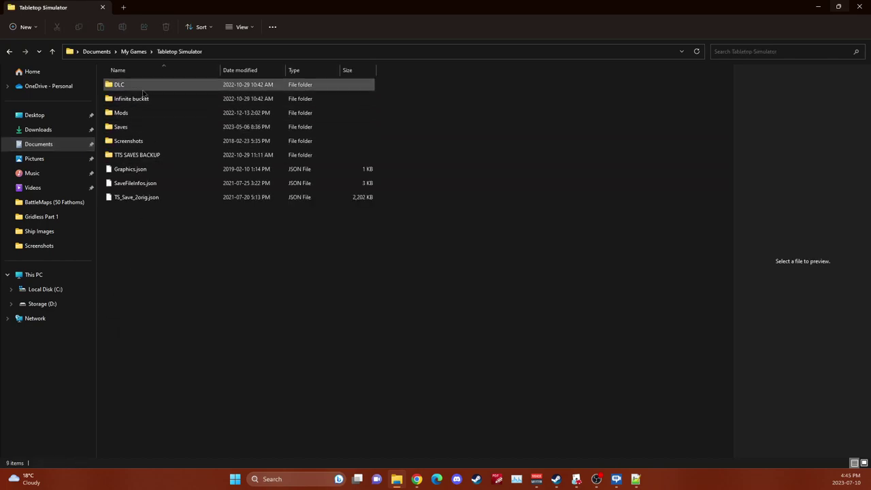
double_click(138, 115)
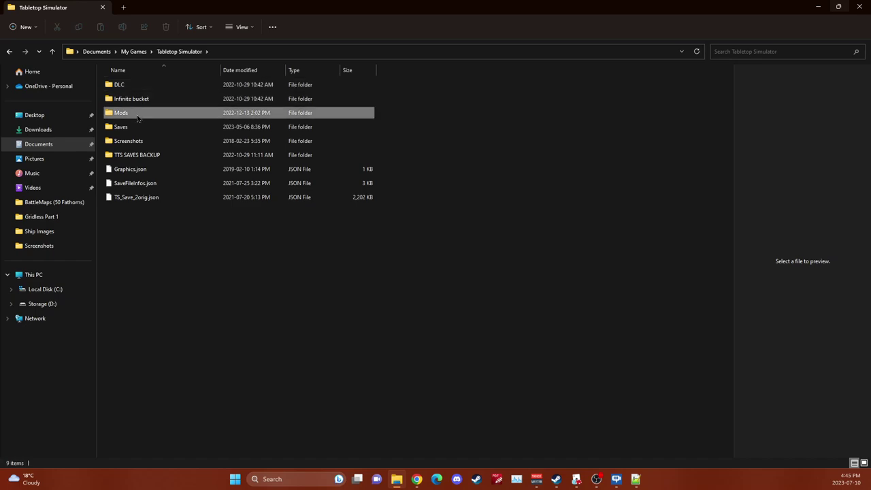
left_click(737, 52)
type("*B64B99FA0B64*")
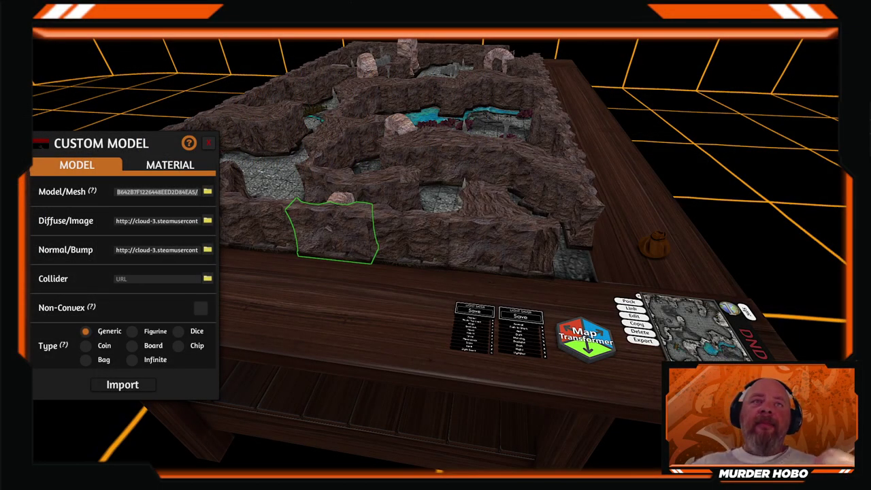
Return to Tabletop Simulator and close the wall piece's custom model settings without importing
left_click(362, 304)
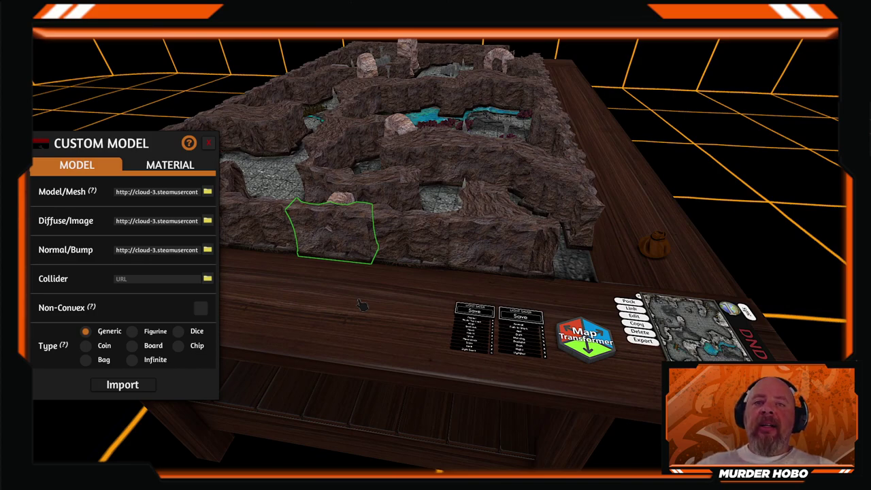
left_click(209, 143)
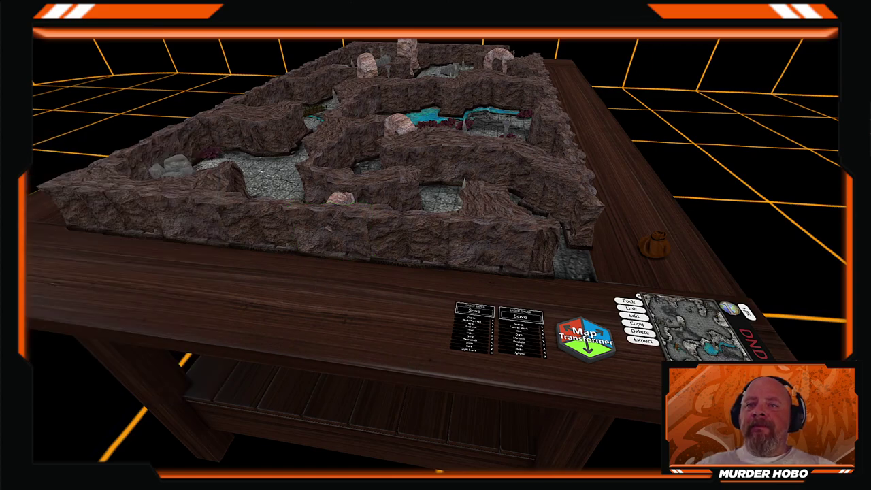